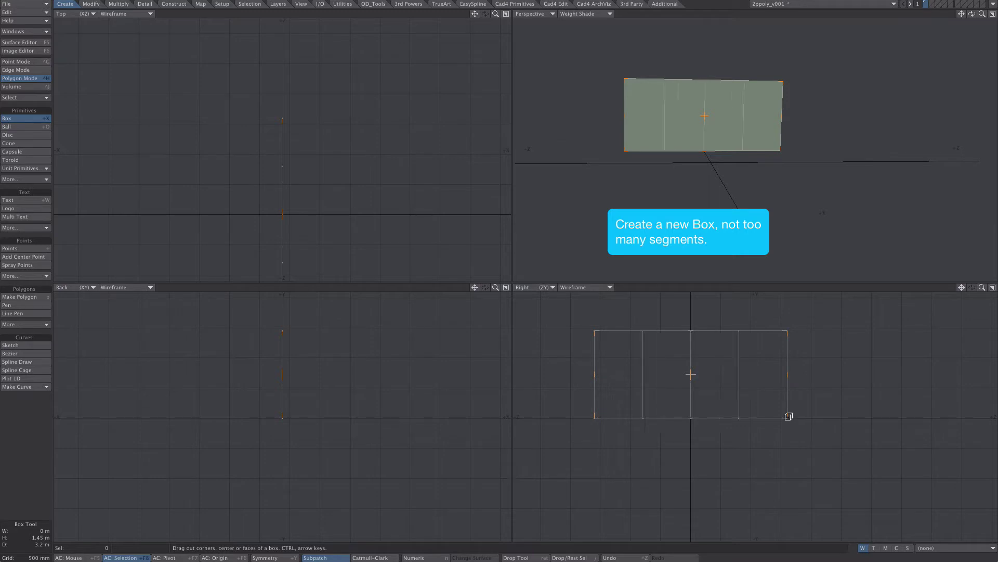
- Set the new box to 50 segments along Z and finish creating it
key("n")
left_click(887, 241)
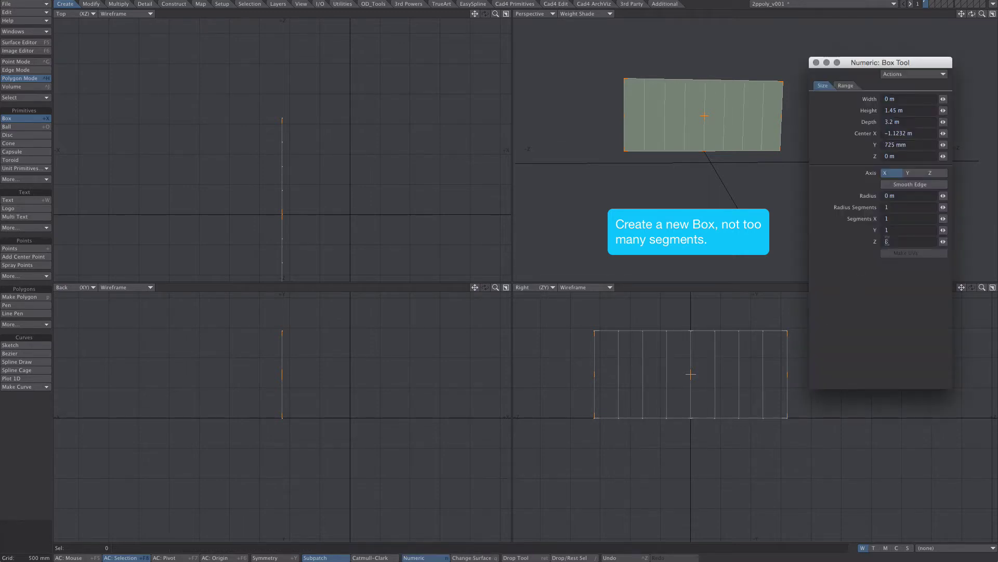
type("50")
key("Return")
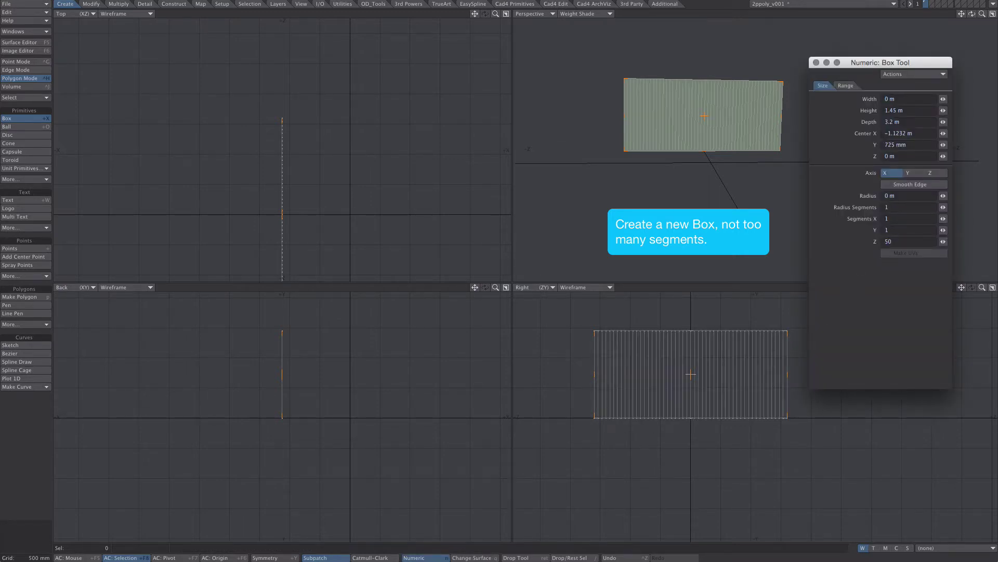
key("space")
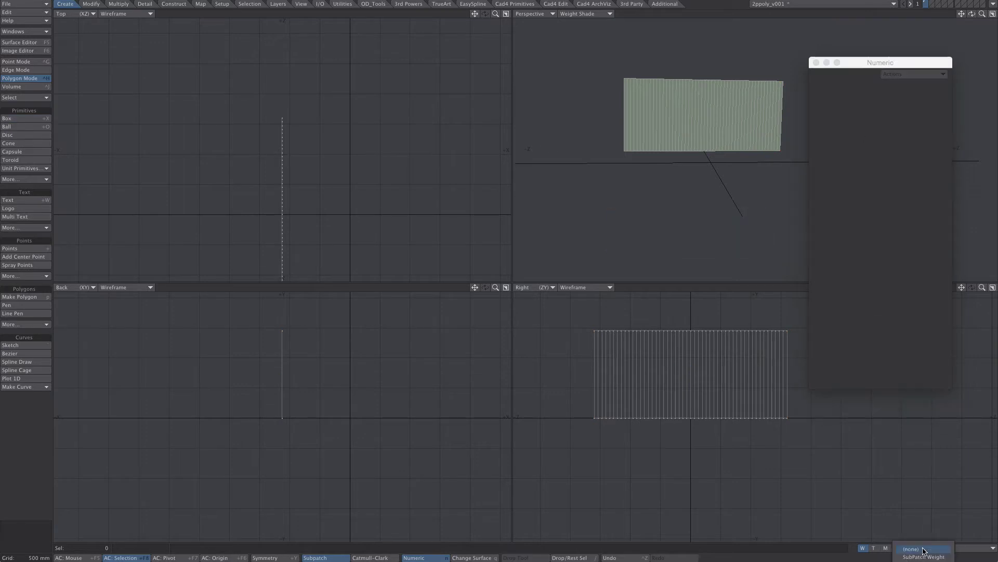
- Create a weight map named chain with an initial value of 0%
left_click(925, 551)
left_click(924, 560)
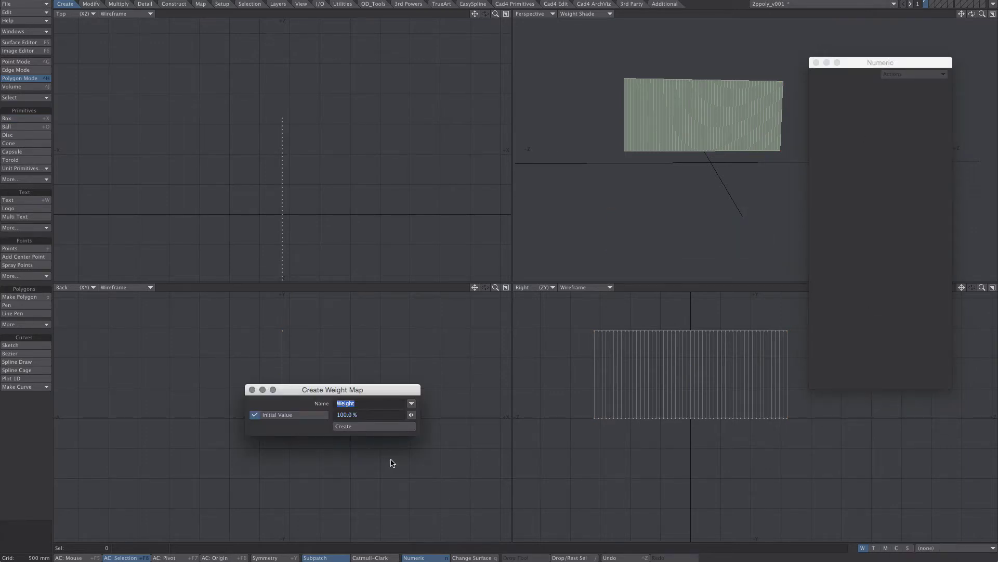
type("chain")
left_click(332, 415)
type("0")
left_click(340, 426)
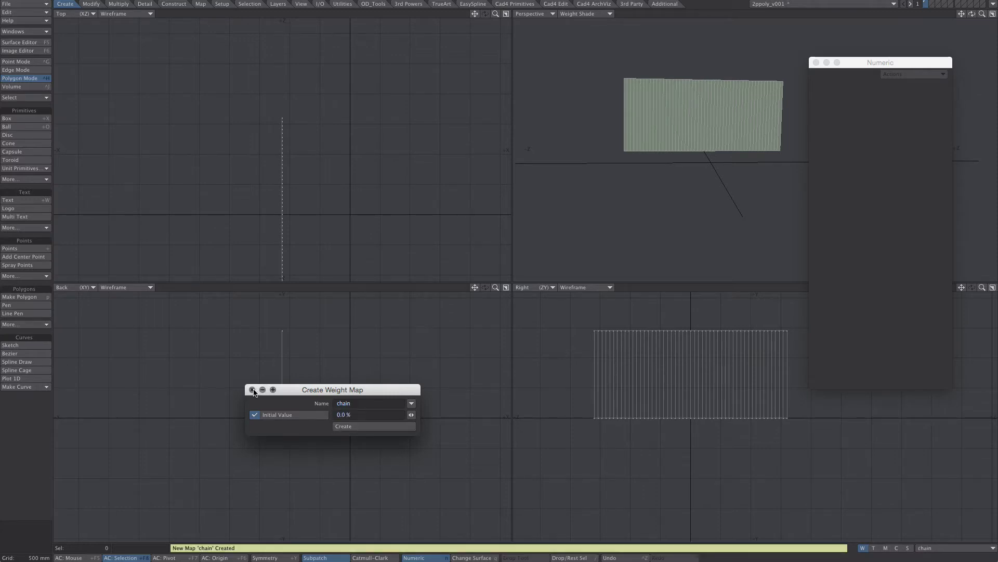
left_click(252, 390)
- Set up the Weights tool with a linear falloff along the box's base from Z 1.6 m to Z -1.6 m
left_click(201, 4)
left_click(15, 183)
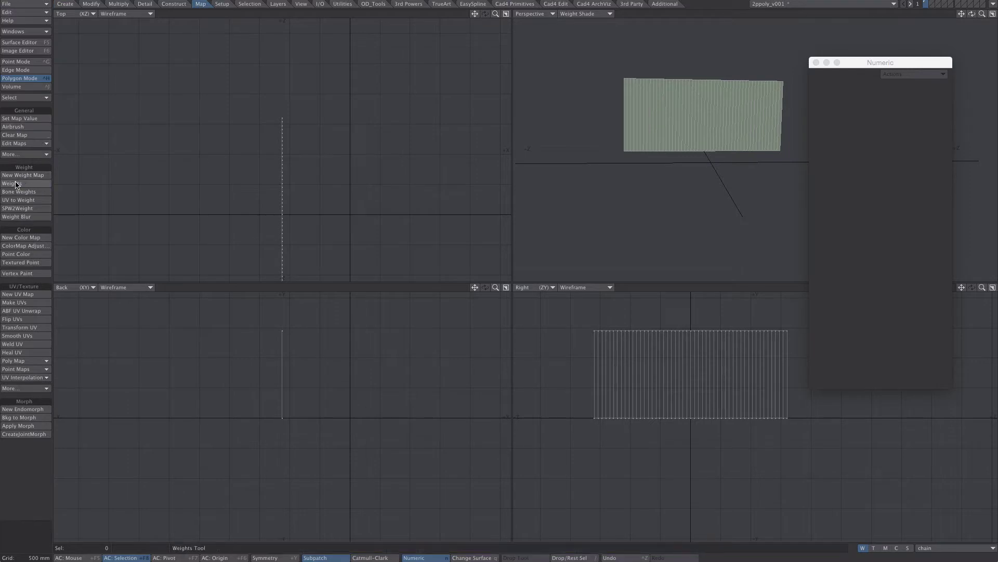
left_click(902, 145)
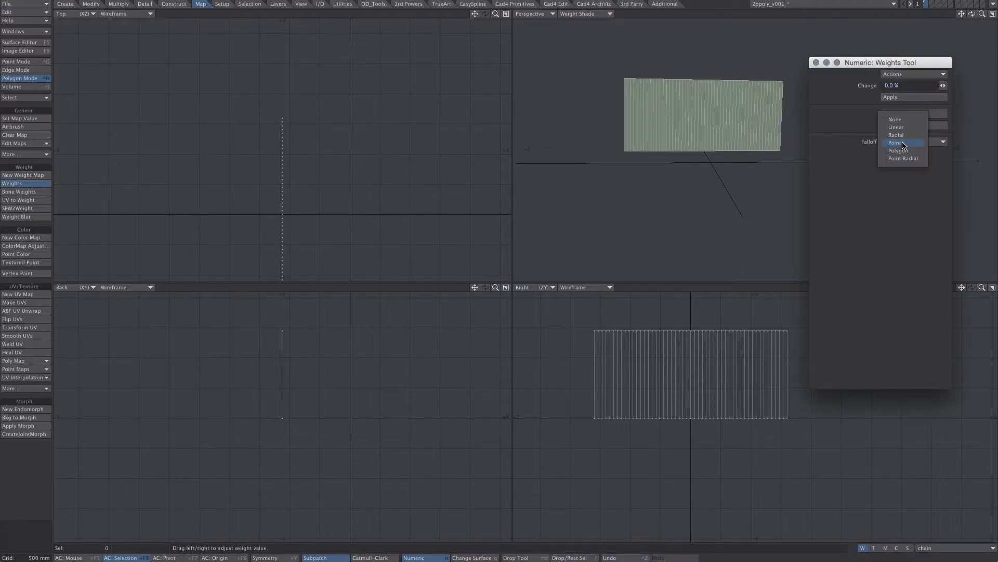
left_click(905, 130)
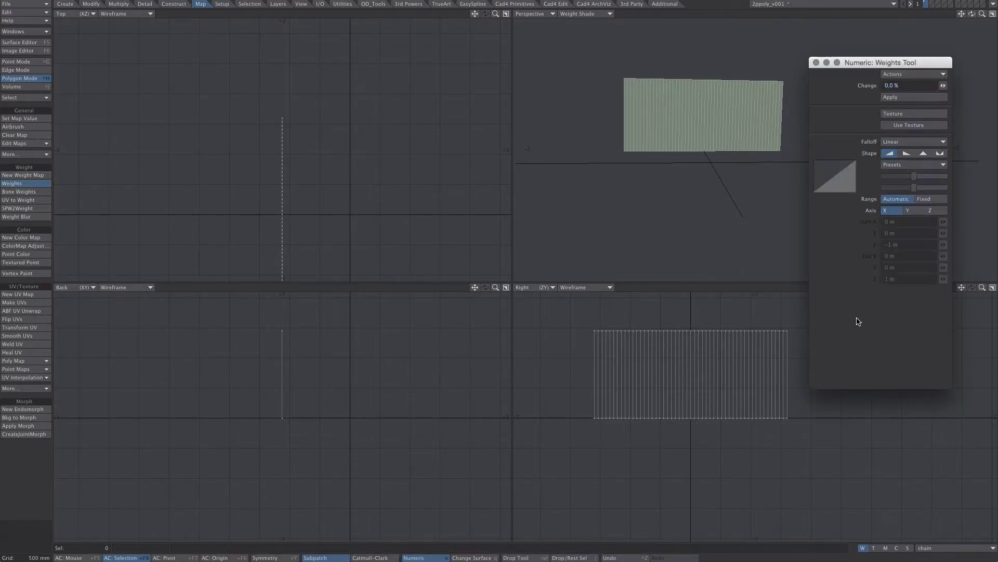
right_click_drag(787, 418, 595, 418)
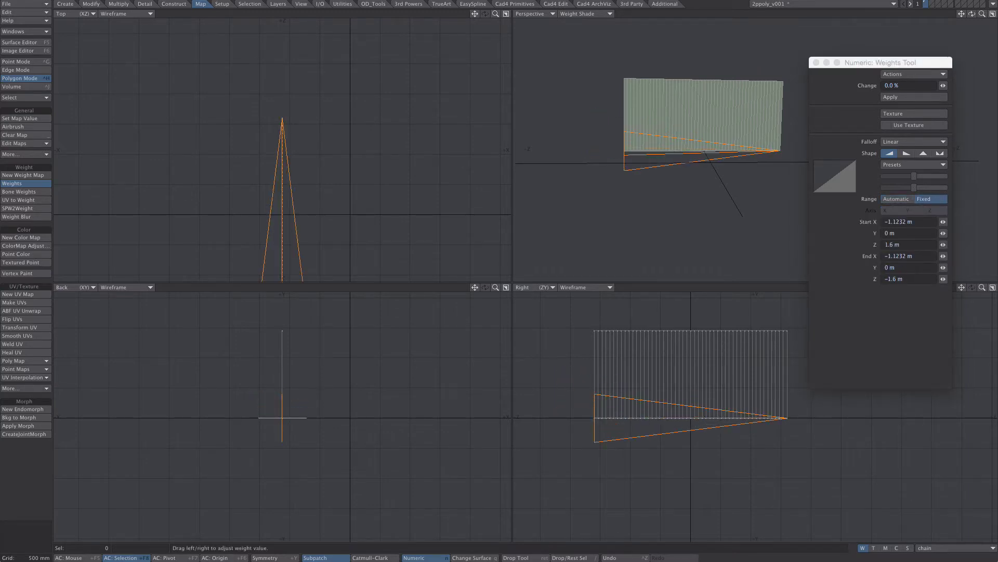
- Apply a 100% weight change to the chain map through the linear falloff and finish the tool
left_click(911, 87)
type("1")
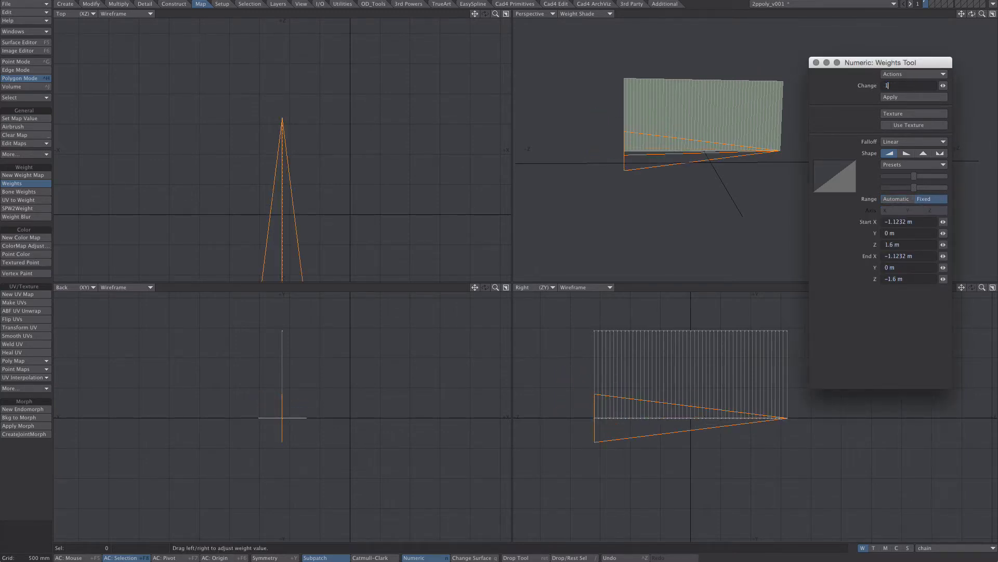
type("00")
key("Return")
left_click(914, 97)
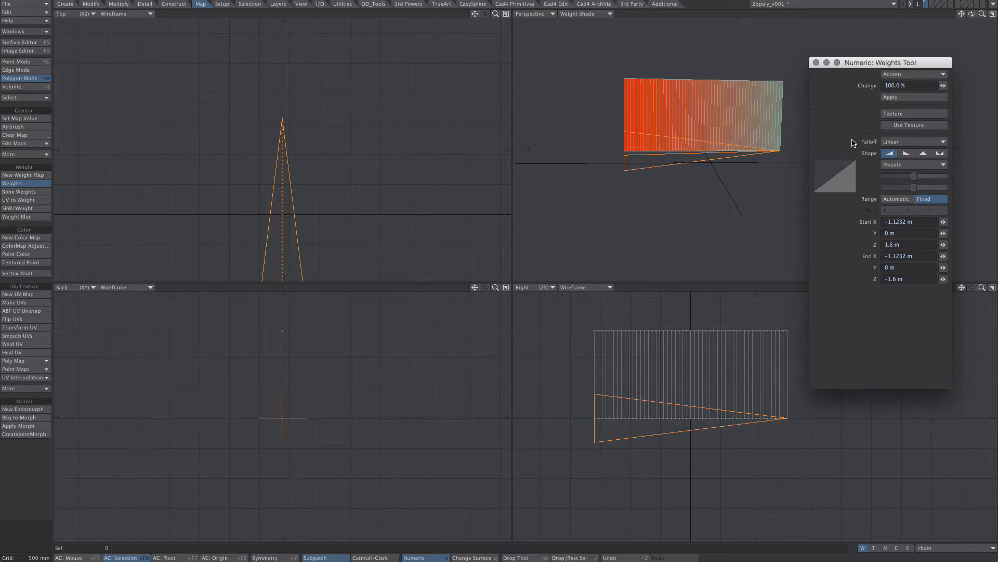
key("Return")
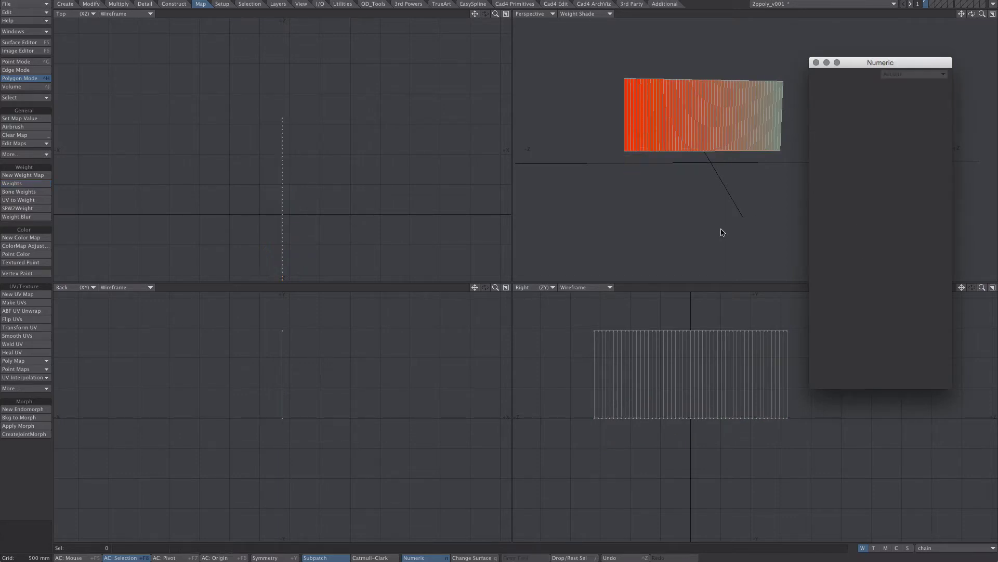
- Delete the box's upper row of points to leave a chain of two-point polygons, and centre the chain at the origin
key("ctrl+g")
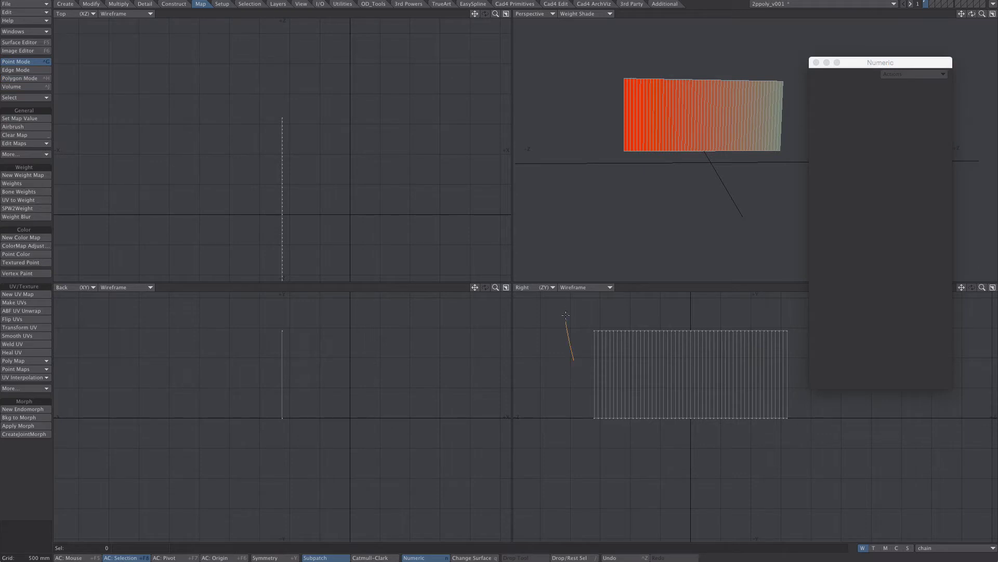
mouse_move(565, 315)
right_mouse_down()
mouse_move(803, 306)
mouse_move(647, 368)
right_mouse_up()
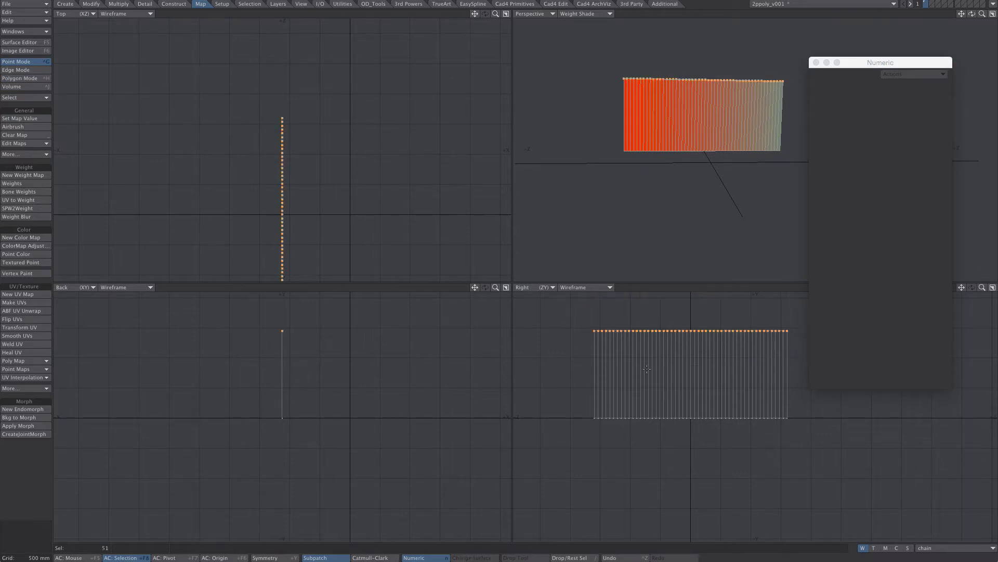
key("Delete")
key("F2")
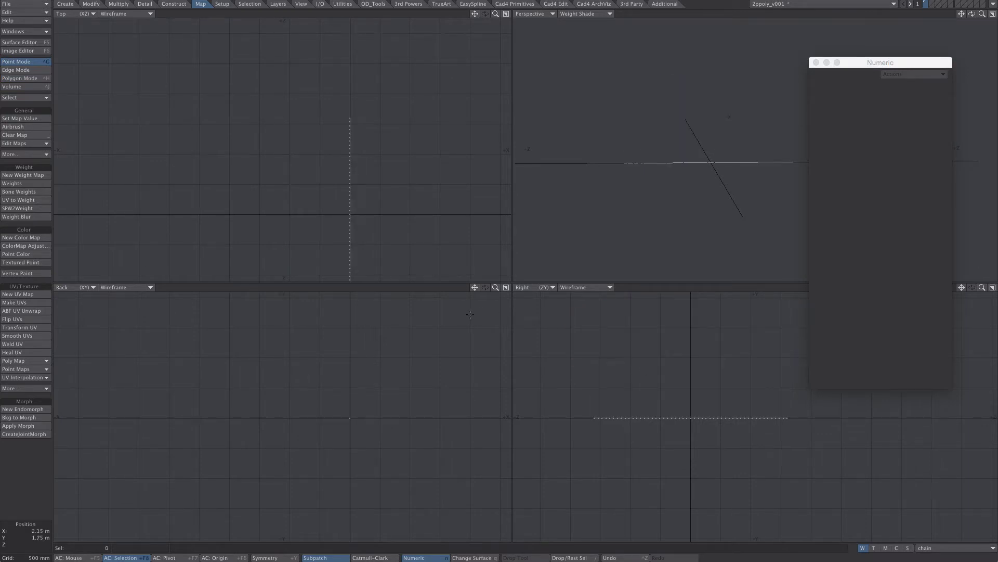
- Stretch the chain down to 2% of its length along the Z axis
key("h")
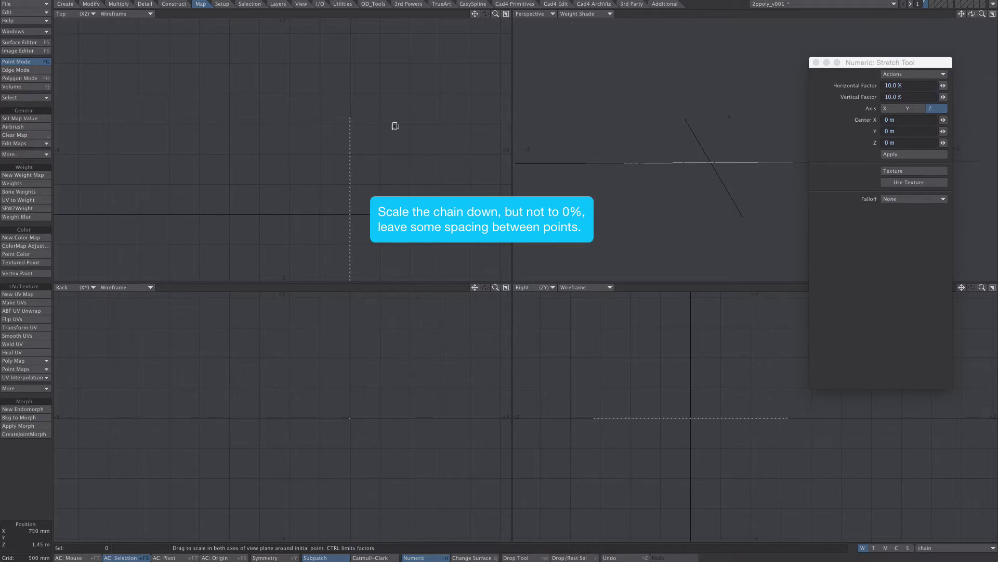
left_click_drag(394, 125, 394, 179)
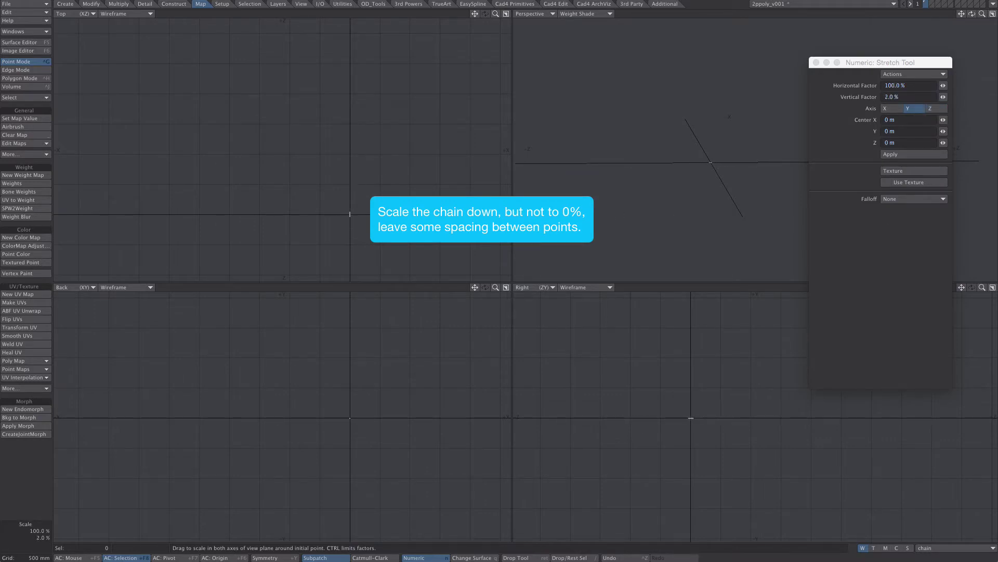
key("a")
- Rest the chain on ground along the Z axis with negative sense, so that it ends at the origin
key("t")
key("F3")
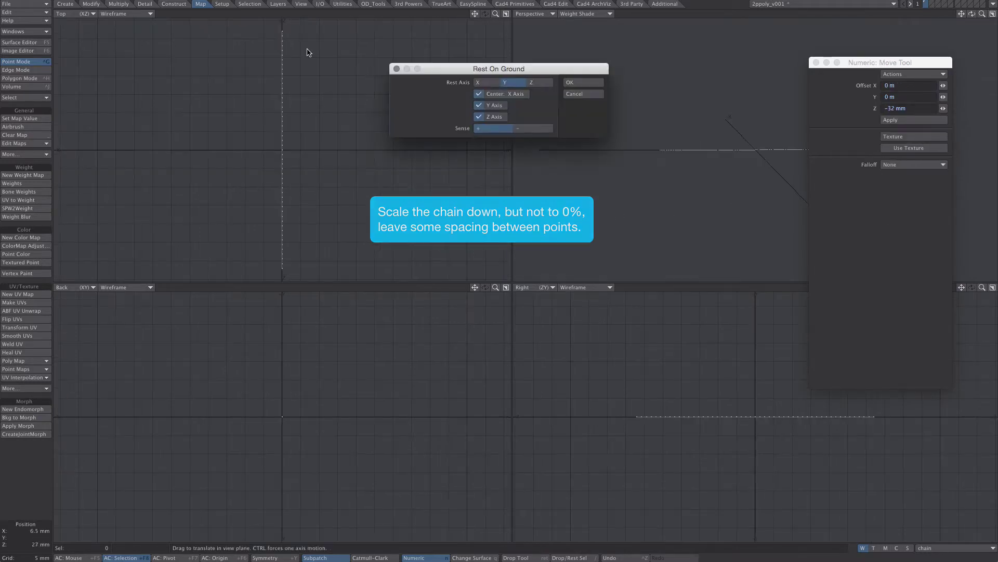
left_click(534, 83)
left_click(525, 129)
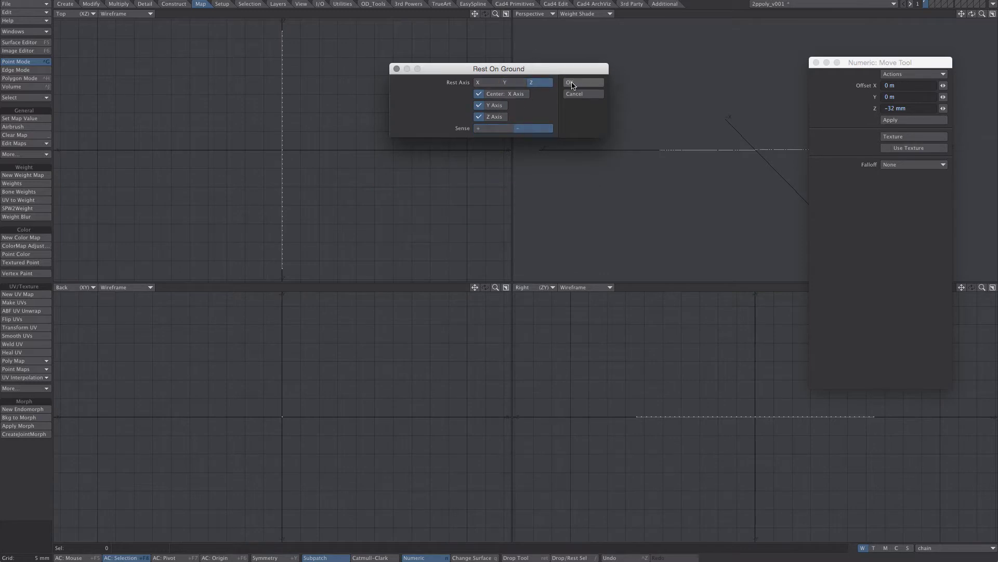
left_click(572, 82)
key("a")
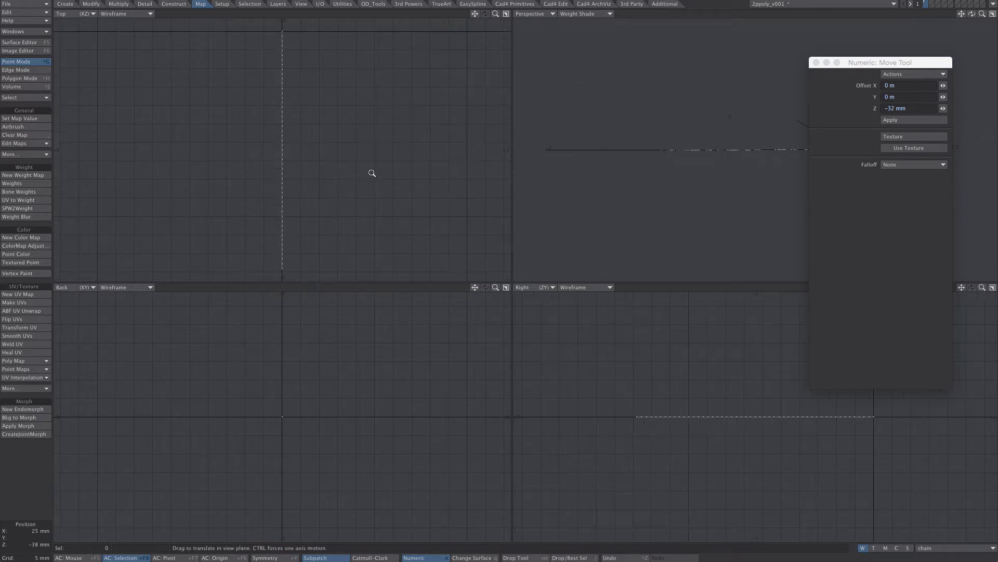
left_click_drag(373, 172, 205, 171, "ctrl+alt")
left_click_drag(297, 190, 227, 172, "alt")
mouse_move(693, 192)
left_mouse_down("alt")
mouse_move(669, 182)
mouse_move(676, 187)
left_mouse_up("alt")
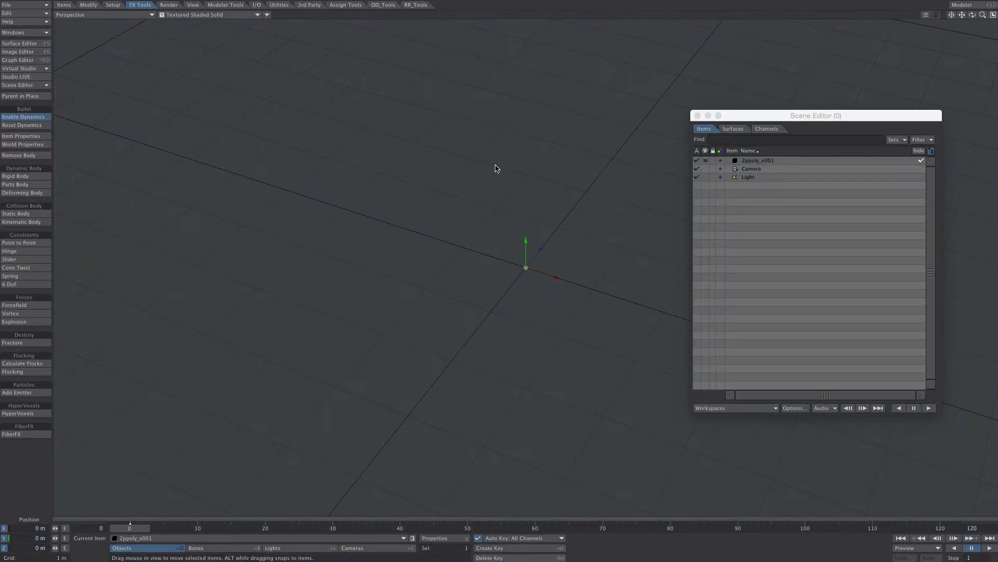
- Add a null named followMe to the Layout scene
key("ctrl+n")
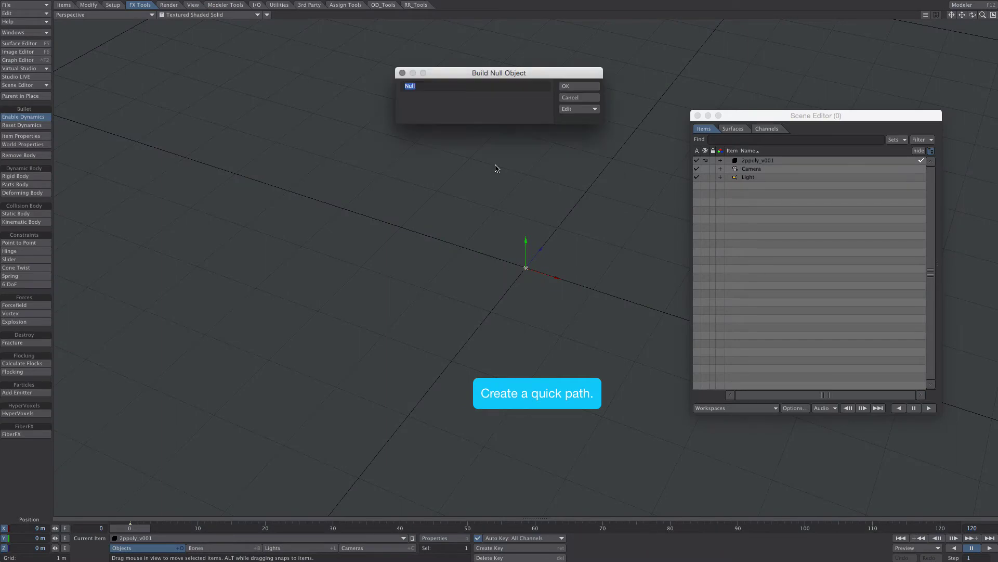
type("followMe")
key("Return")
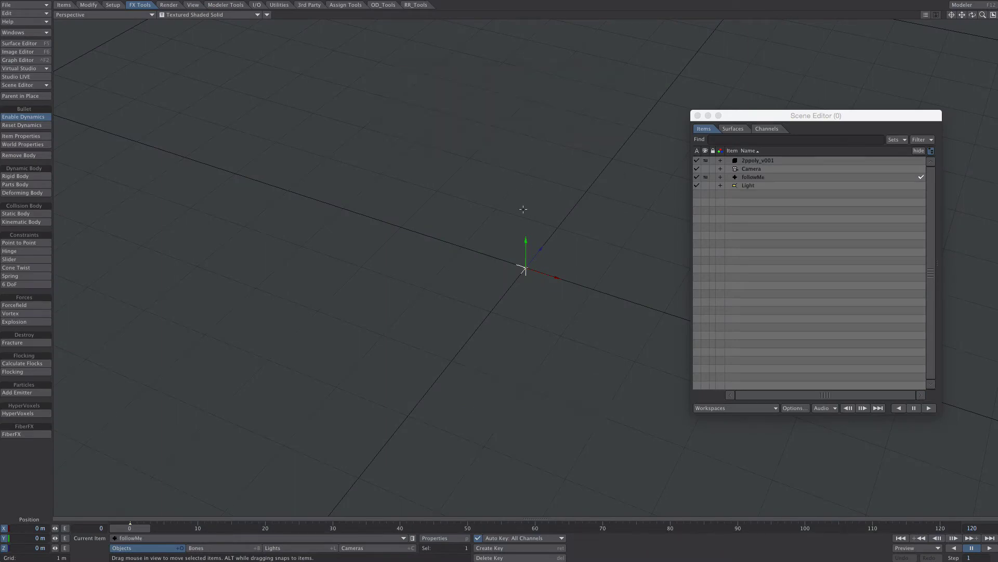
- Add a second null named centre and parent the followMe null to it
key("ctrl+n")
type("centre")
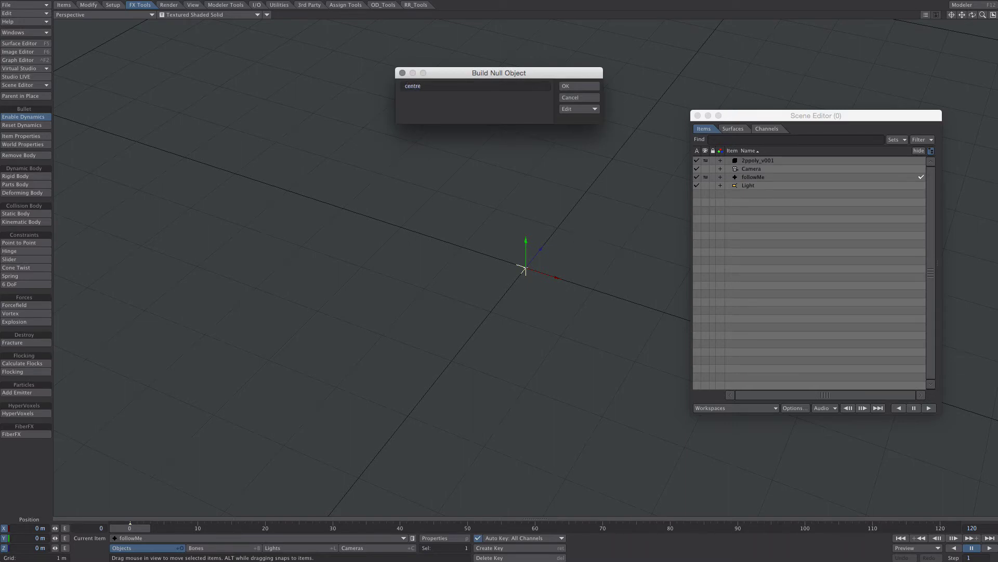
key("Return")
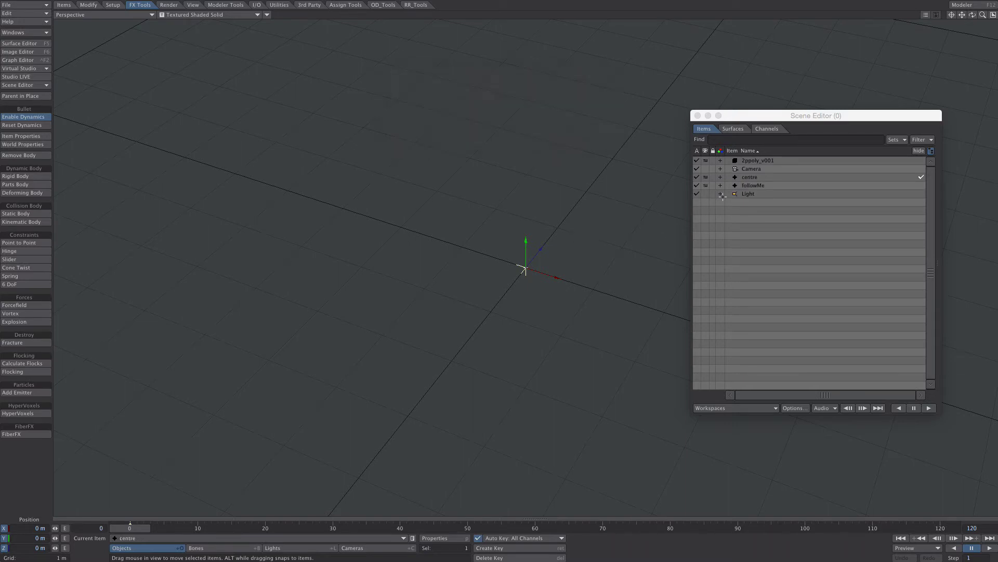
left_click_drag(753, 185, 756, 178)
- Keyframe the followMe null far out along the Z axis at frame 120
left_click_drag(554, 273, 752, 66)
left_click(989, 537)
scroll(527, 248, "down", 3)
- Set the centre null's bank rotation at frame 120 to 360*5 degrees
left_click(755, 177)
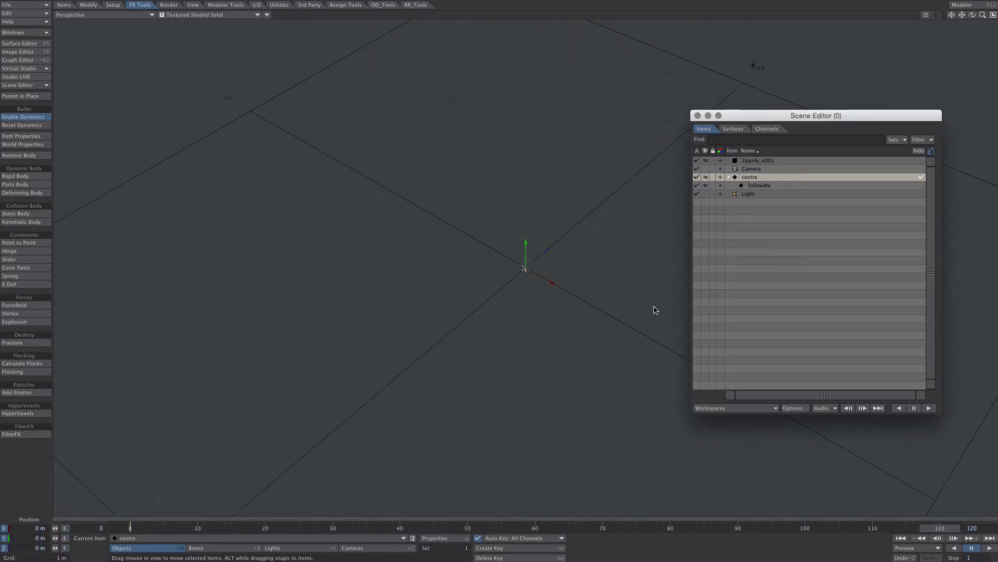
key("y")
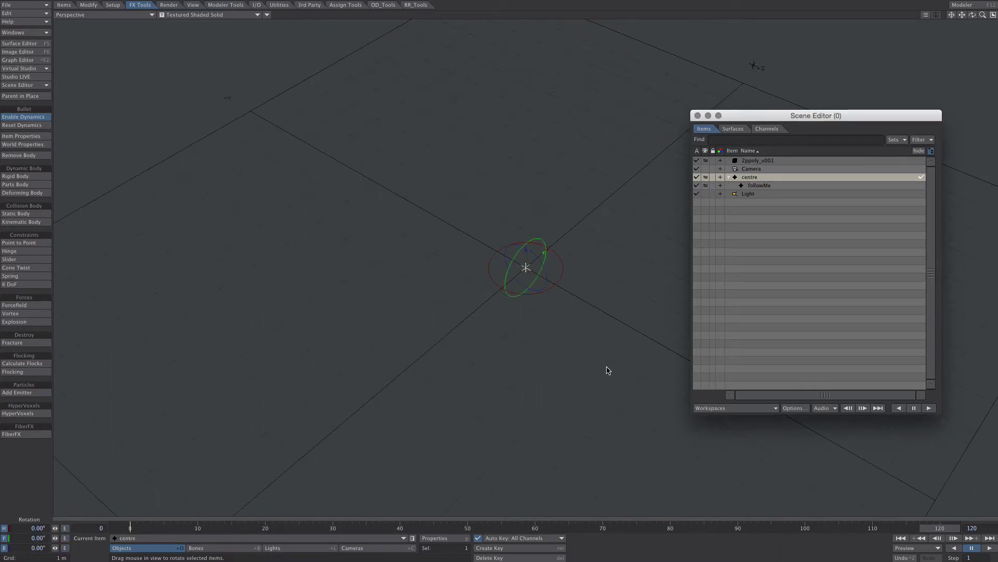
left_click(30, 546)
type("3")
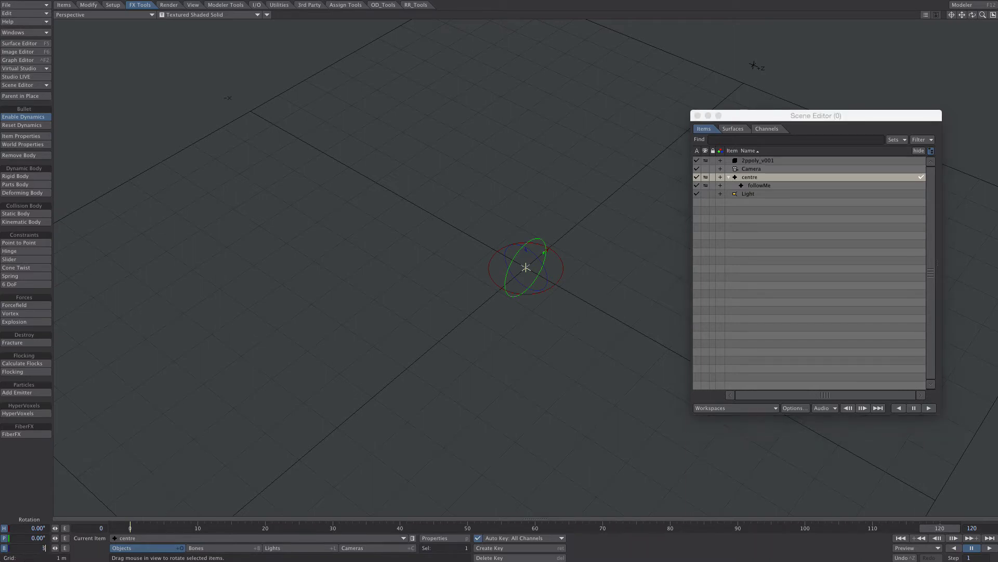
type("60*5")
key("Return")
- Select the followMe null and play the animation to check its motion path
left_click(775, 185)
left_click(989, 548)
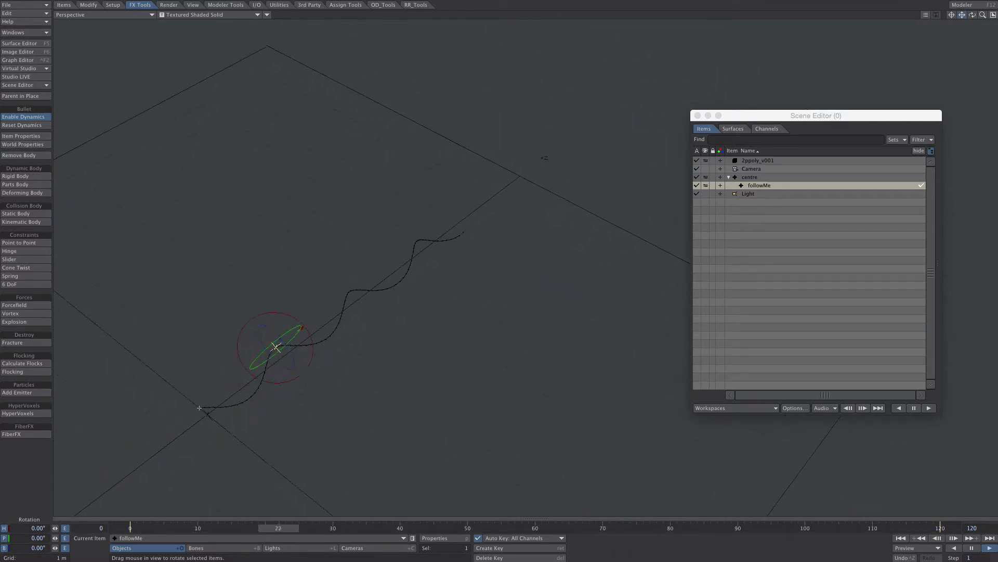
left_click(971, 548)
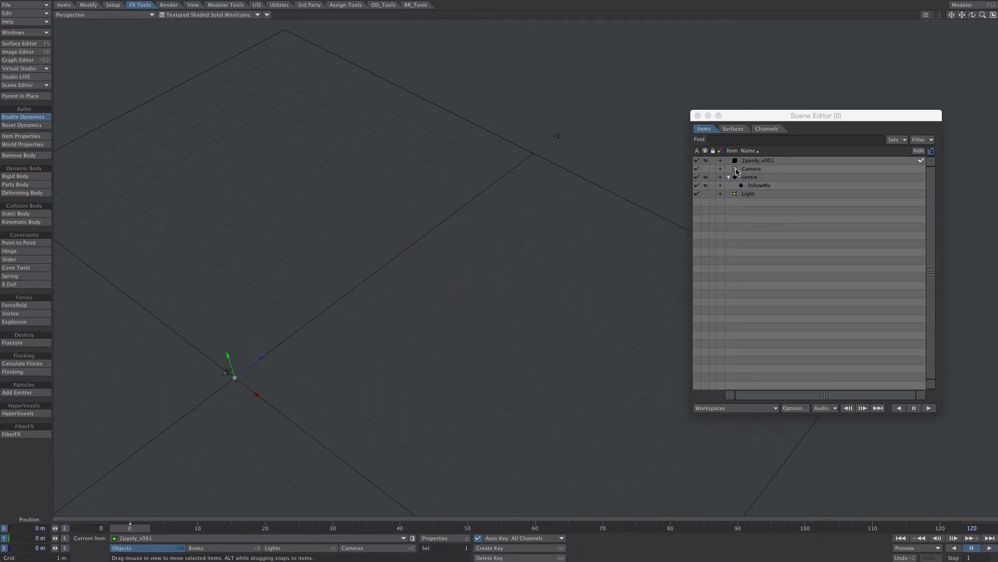
- Colour the 2ppoly_v001 item green, then enable its node displacement and open the nodes for editing
left_click(735, 161)
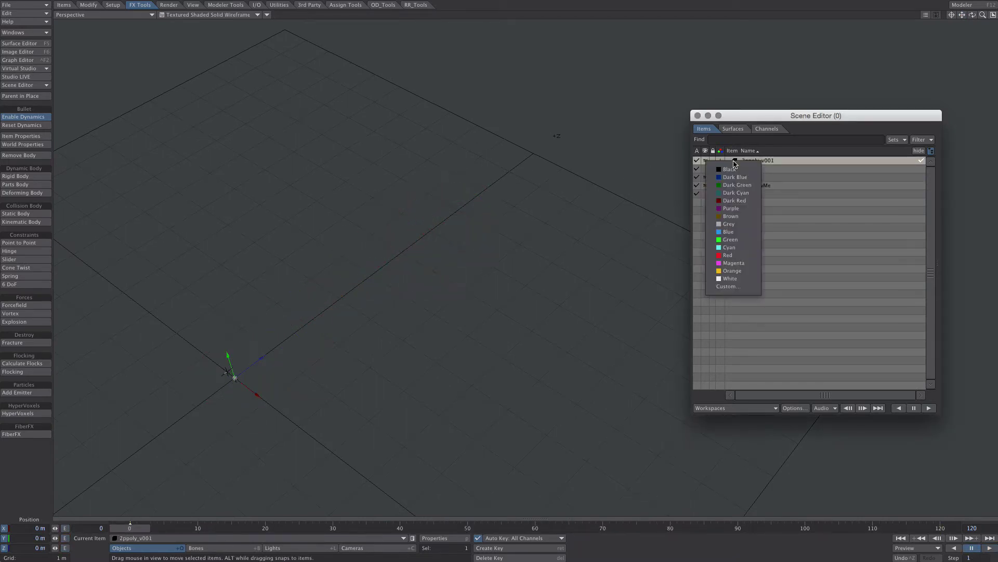
left_click(732, 239)
key("p")
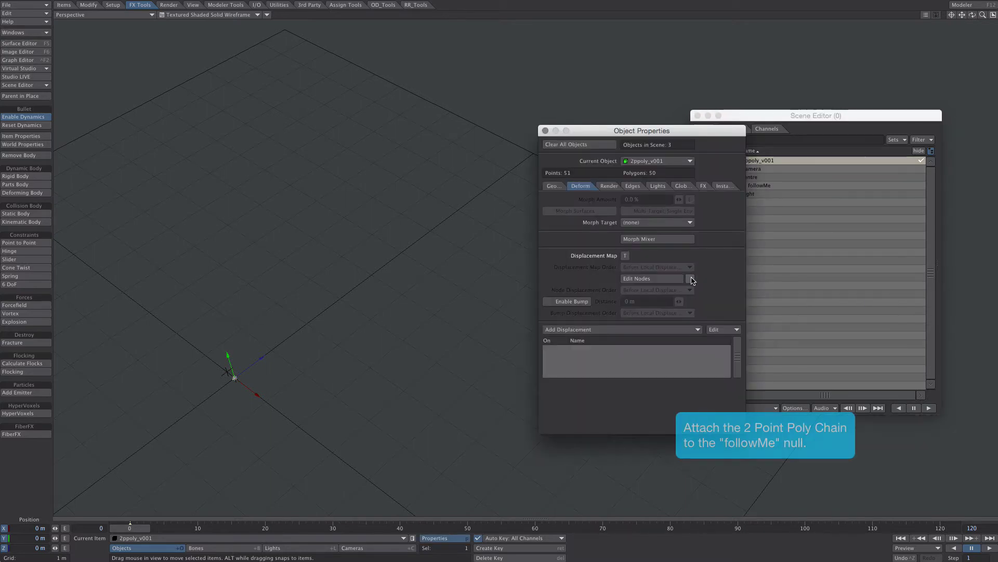
left_click(690, 279)
left_click(652, 279)
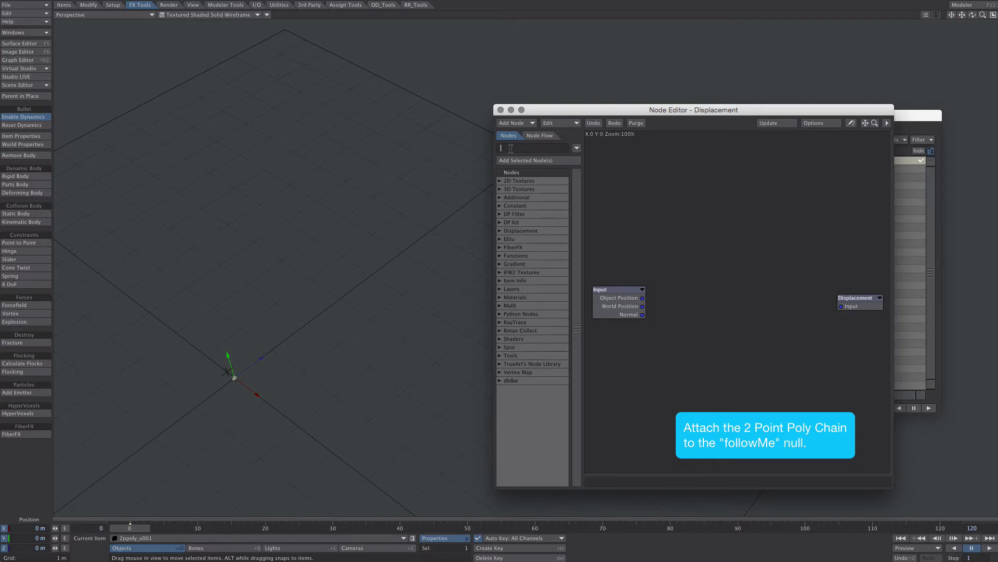
- Add a Weight Map node to the displacement network and place it above the Input node
type("weight")
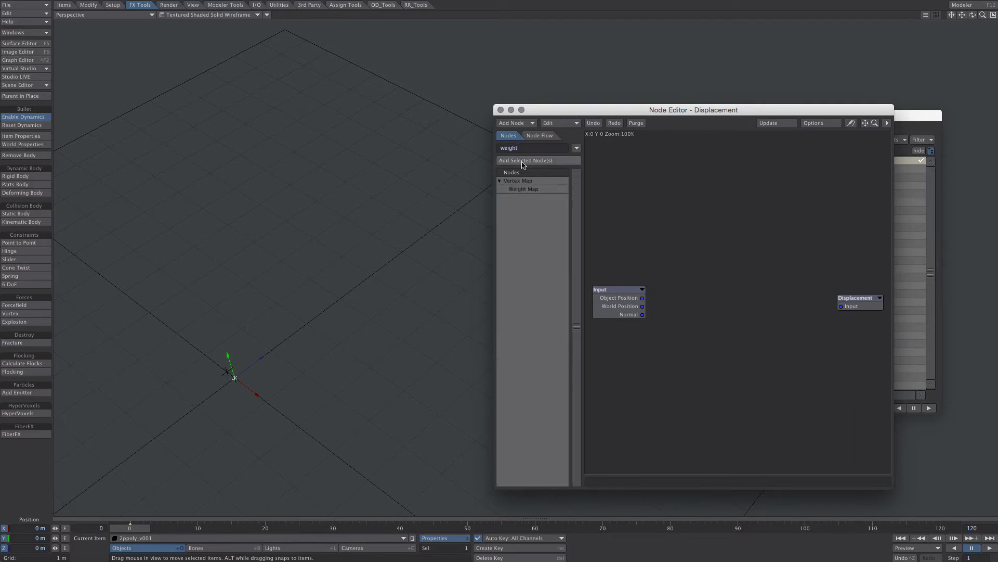
double_click(524, 189)
left_click_drag(731, 304, 675, 231)
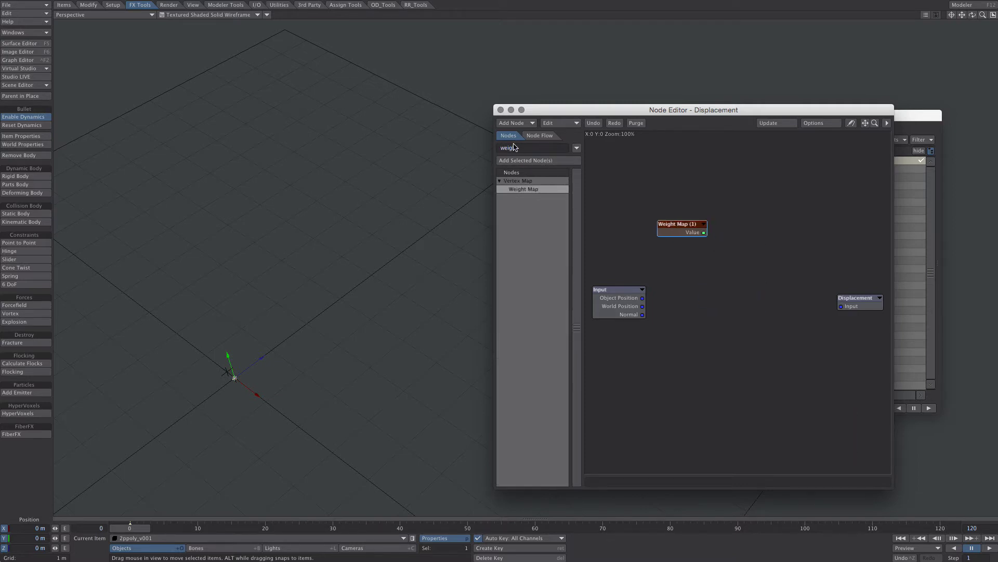
- Add a scalar Multiply node and the DP Kit Item Info node to the displacement network, moving Item Info clear of Multiply
double_click(515, 150)
type("multi")
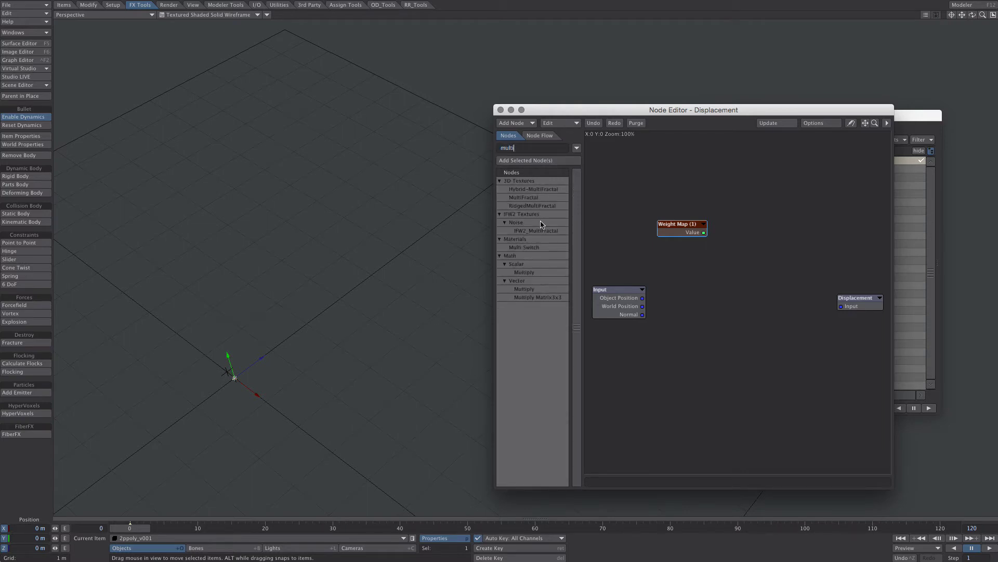
double_click(531, 272)
double_click(522, 149)
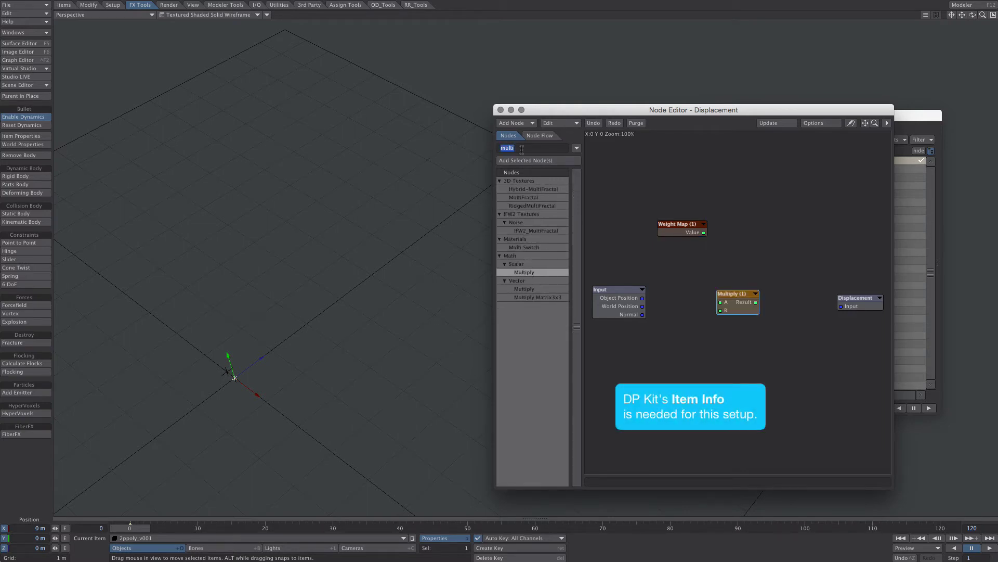
type("item")
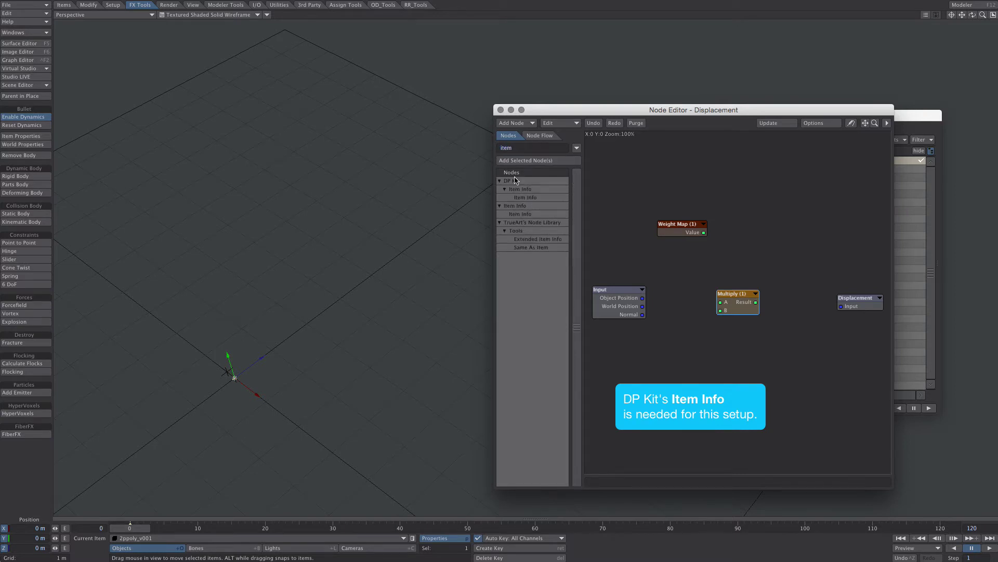
double_click(523, 198)
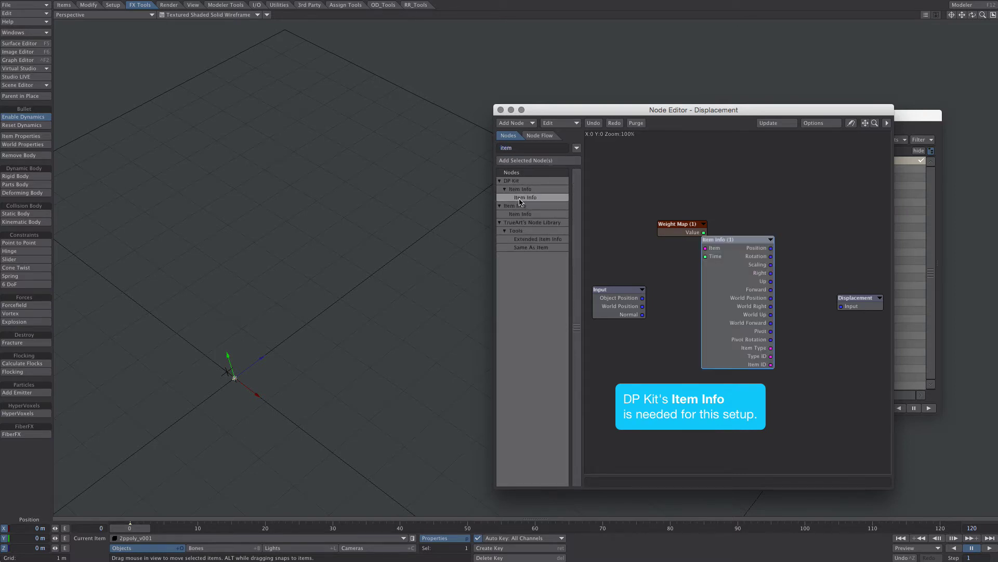
left_click_drag(724, 277, 785, 238)
- Assign the object's weight map in the Weight Map node's settings
double_click(684, 233)
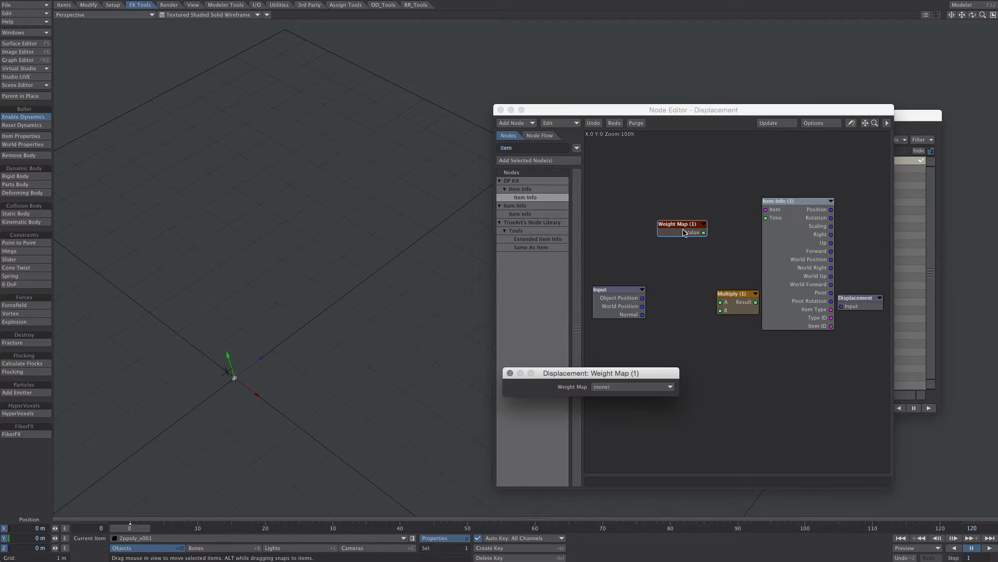
left_click(624, 386)
left_click(616, 394)
left_click(510, 373)
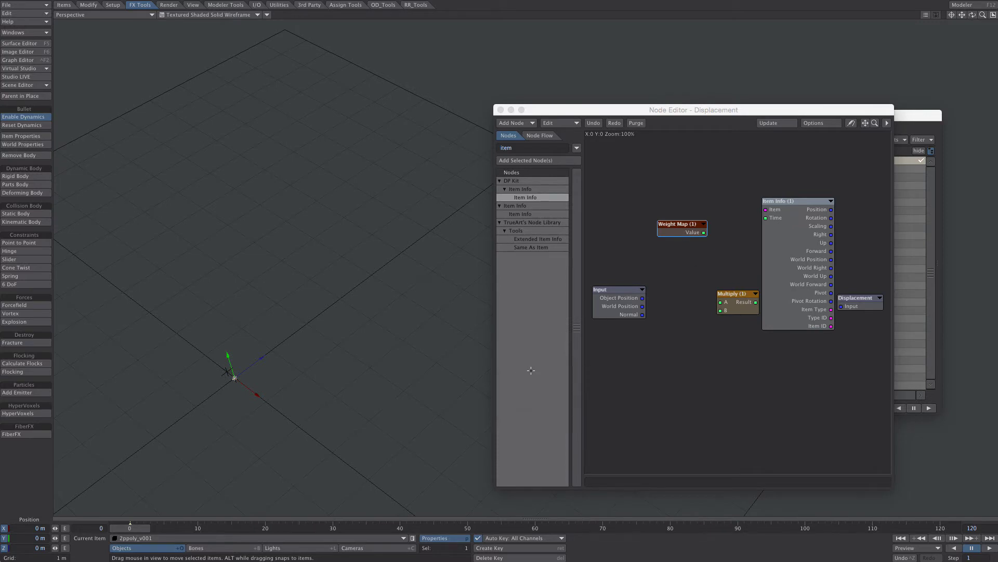
- Wire Weight Map through Multiply's A input to Item Info's Time, and feed Item Info's World Position into the Displacement input
left_click_drag(704, 233, 720, 302)
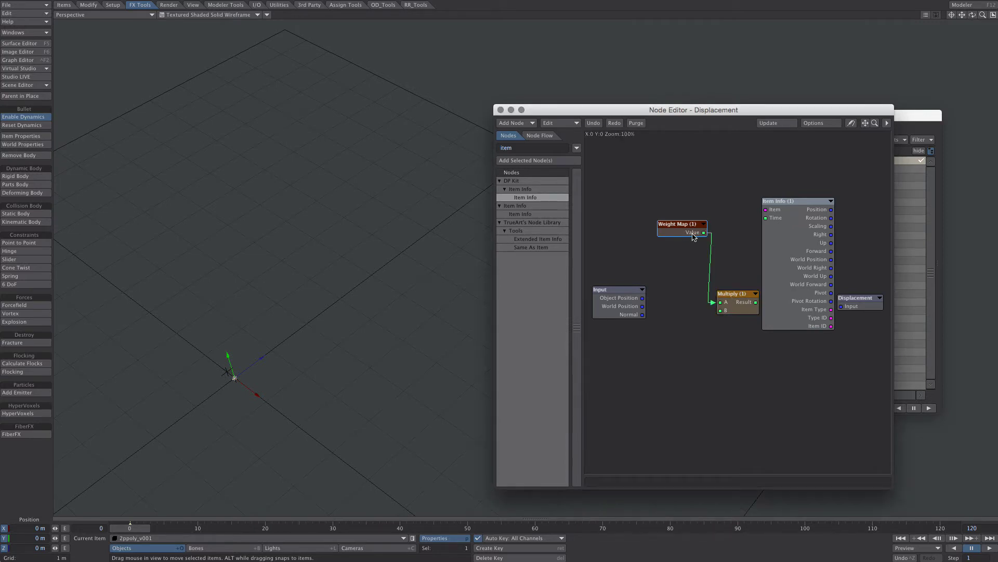
left_click_drag(691, 233, 620, 220)
left_click_drag(730, 303, 841, 307)
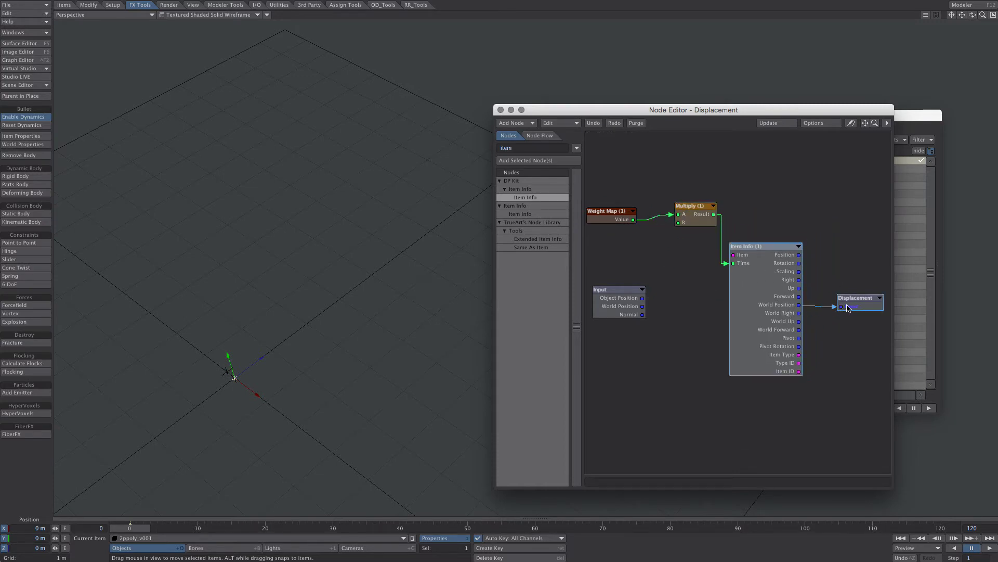
- Set the Item Info node's item to followMe and start playing the animation
double_click(764, 305)
left_click(606, 388)
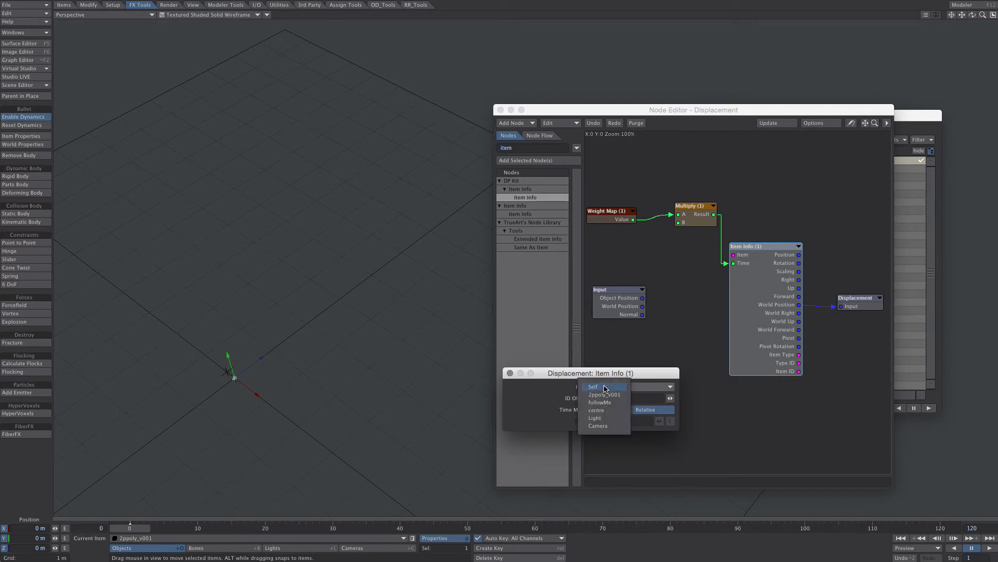
left_click(600, 402)
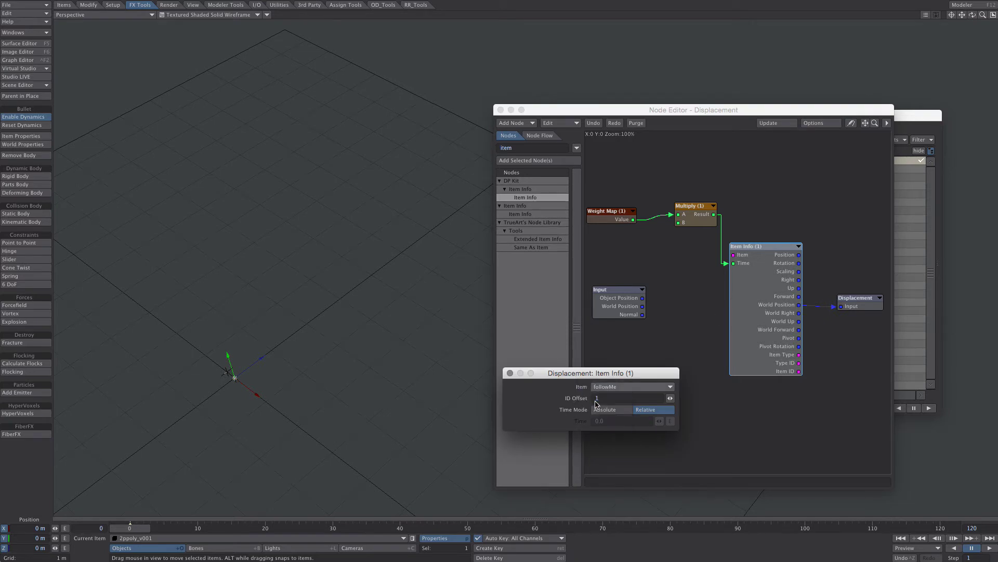
left_click(510, 373)
left_click(990, 548)
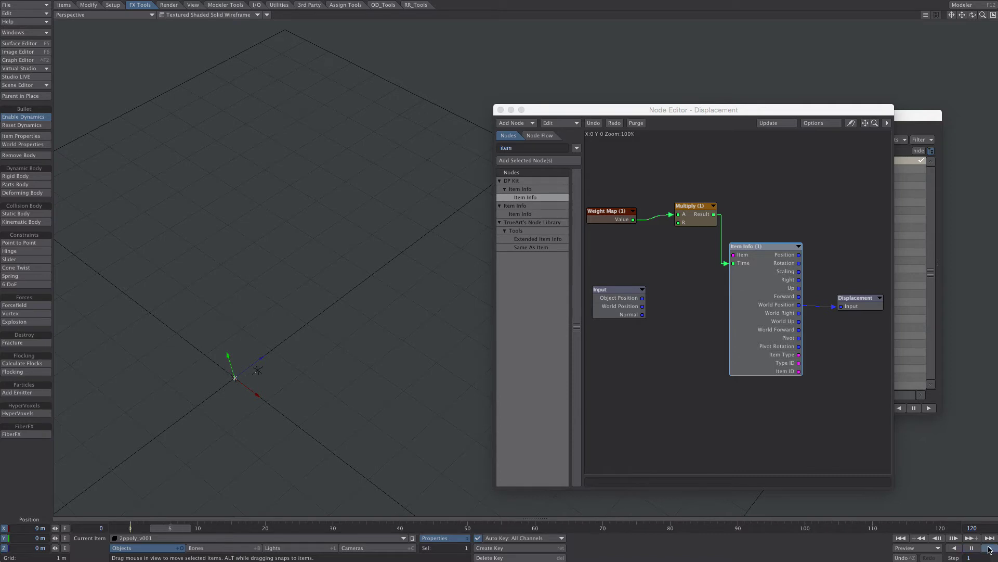
- Try -1 as the Multiply node's B value during playback, settling on -3
double_click(690, 207)
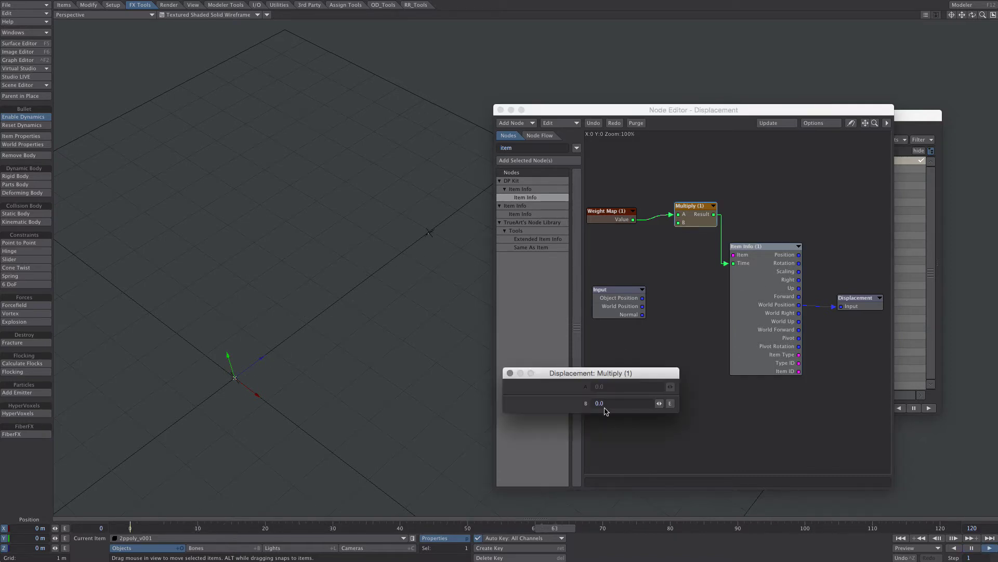
type("-1")
key("Return")
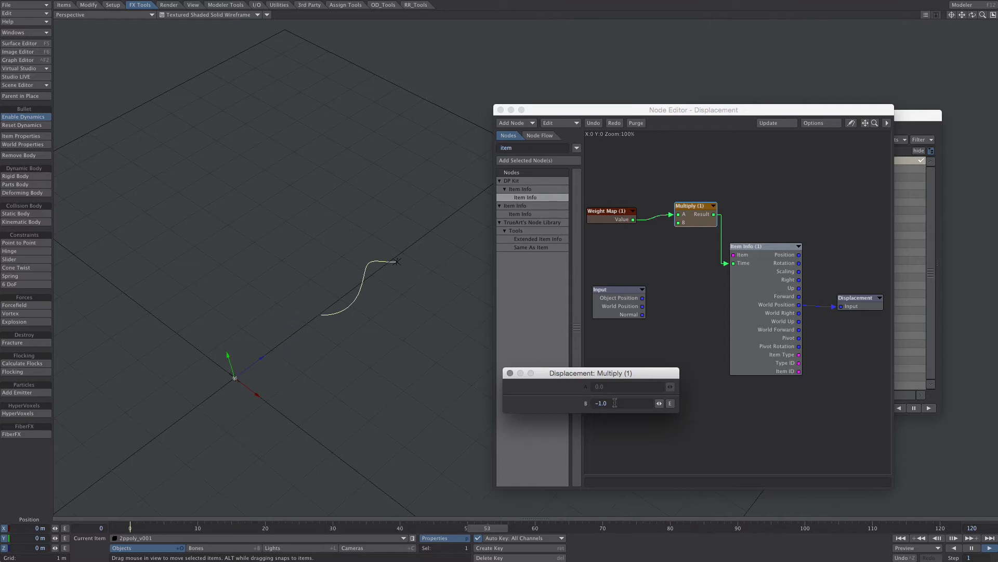
left_click_drag(615, 402, 583, 404)
type("-3")
key("Return")
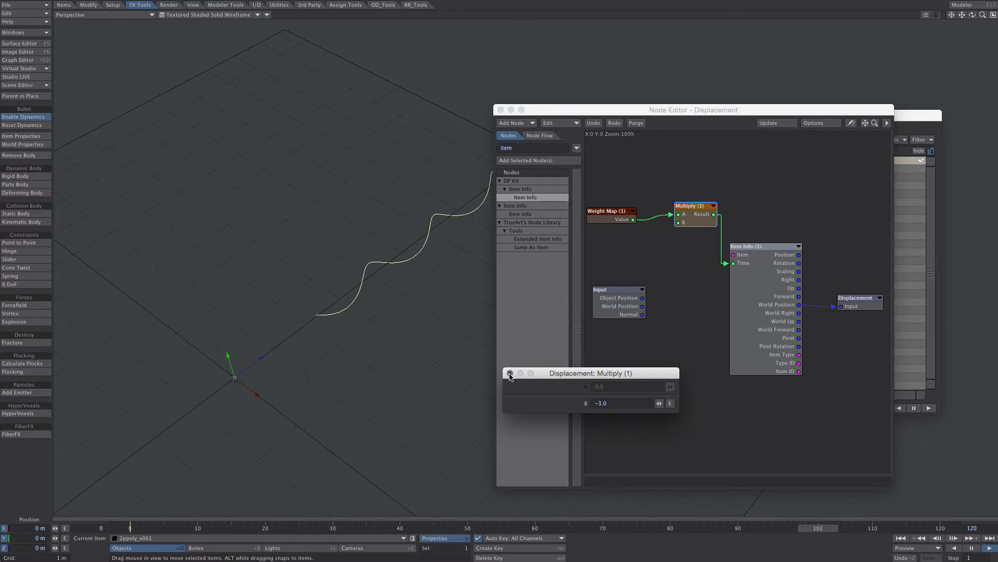
left_click(510, 374)
- Close the node editor and object properties, and pause the animation
left_click(501, 110)
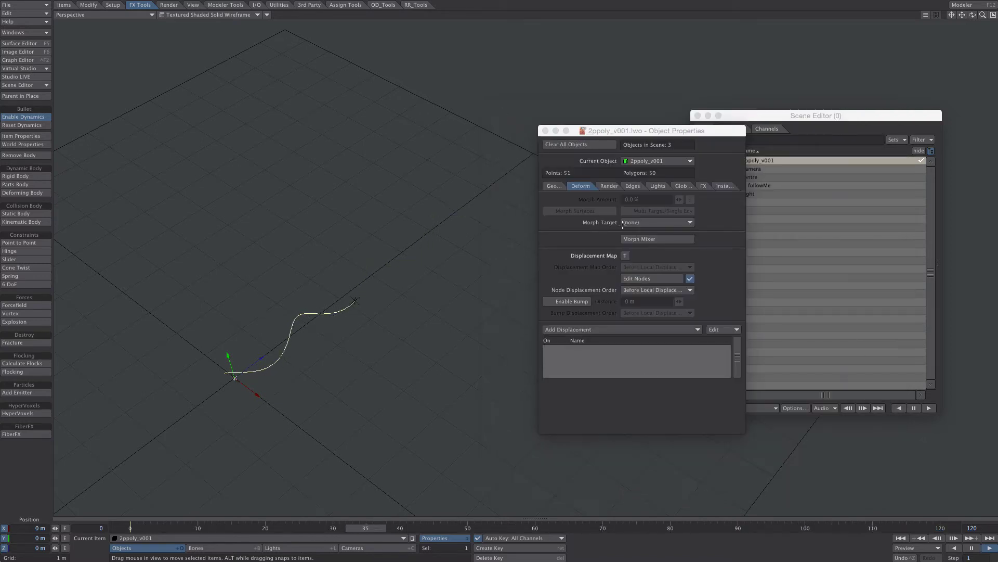
left_click(545, 130)
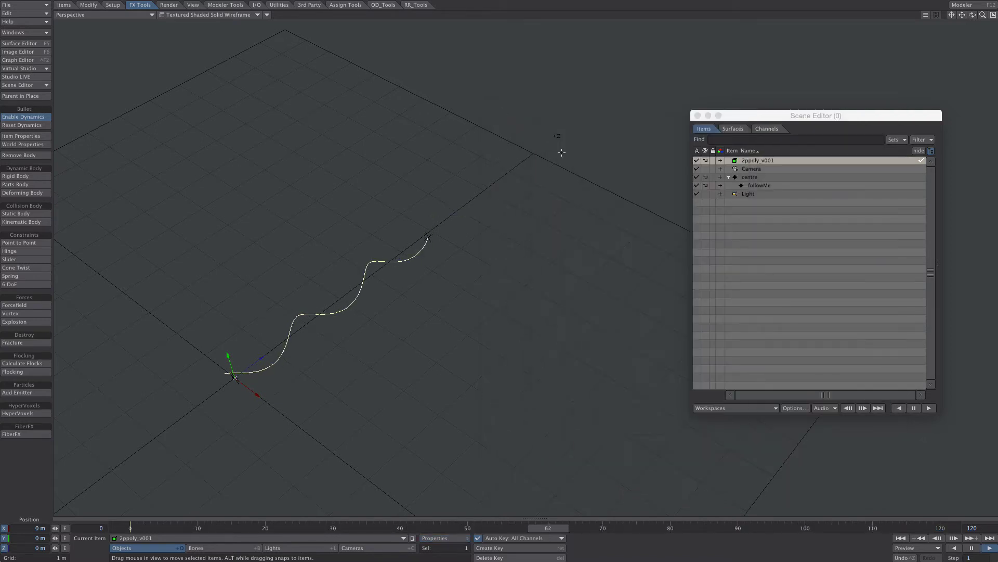
left_click(972, 548)
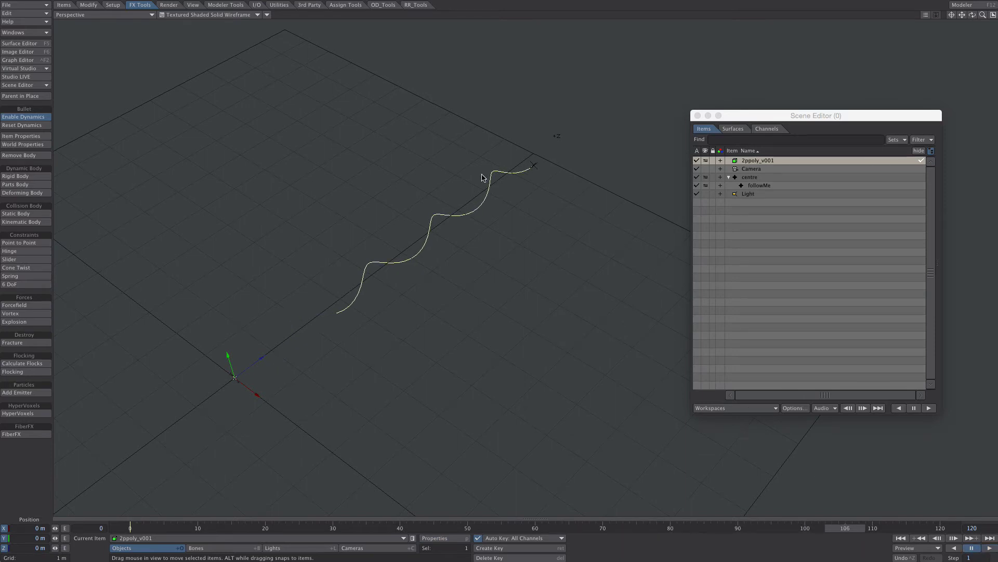
- Switch the viewport to VPR rendering and open FiberFX in place of the Scene Editor
left_click(165, 15)
left_click(154, 27)
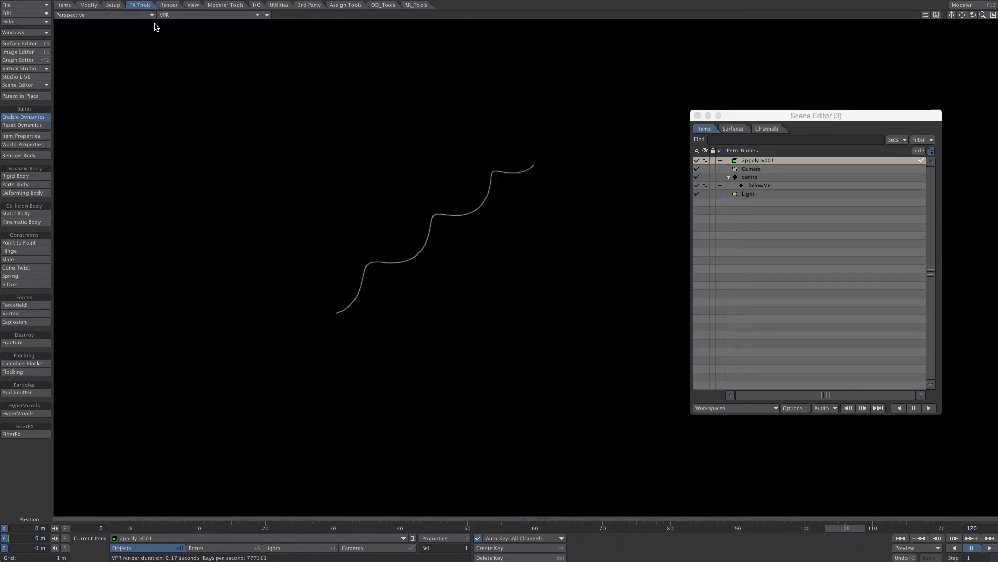
left_click(31, 434)
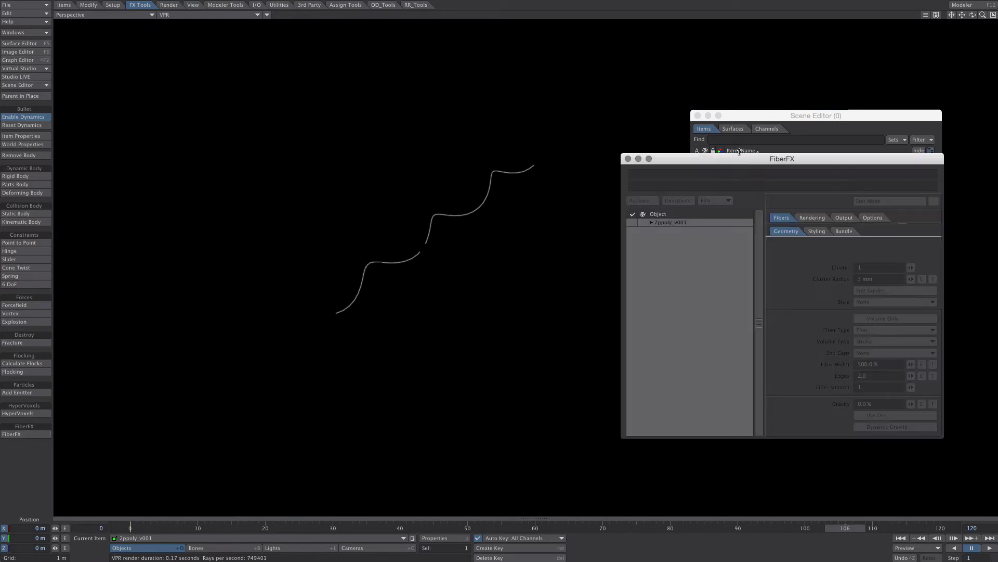
left_click(698, 115)
left_click_drag(720, 156, 736, 107)
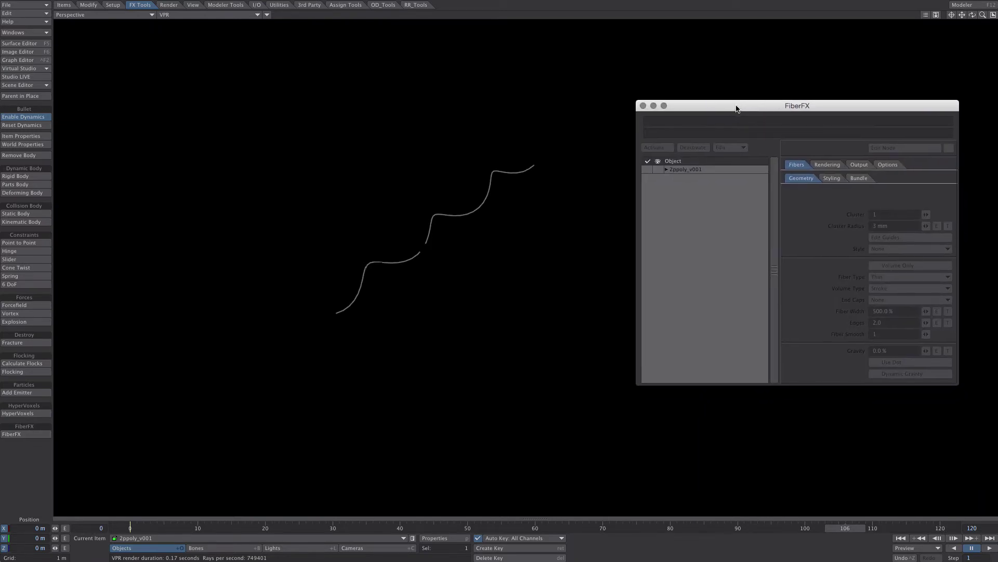
- Activate FiberFX on 2ppoly_v001 with Volume Only enabled, fiber width 50000% and fiber smooth 0
left_click(697, 172)
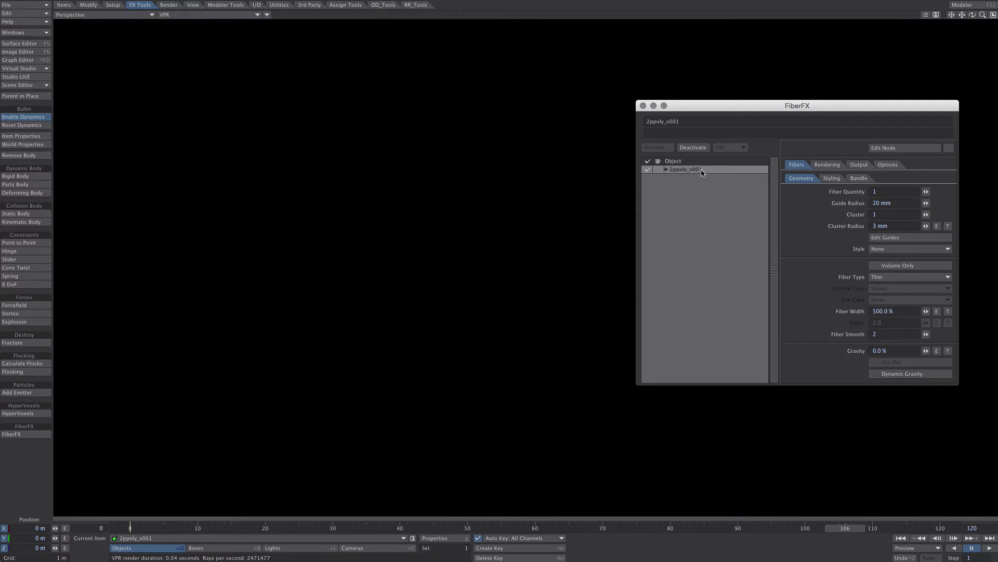
left_click(904, 266)
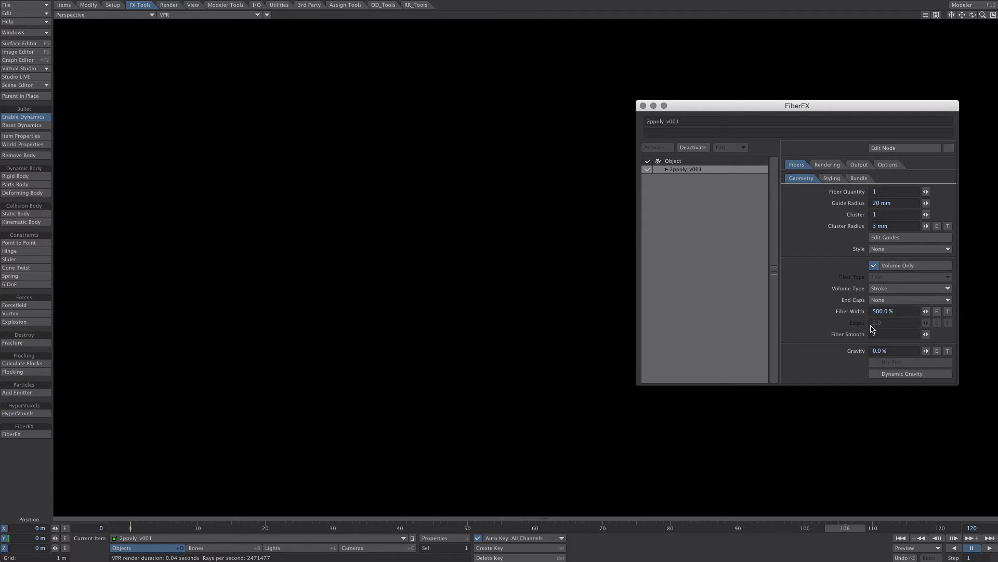
key("Tab")
- Set the Fiber Kink styling value to 0
left_click(832, 178)
key("Tab")
key("Tab")
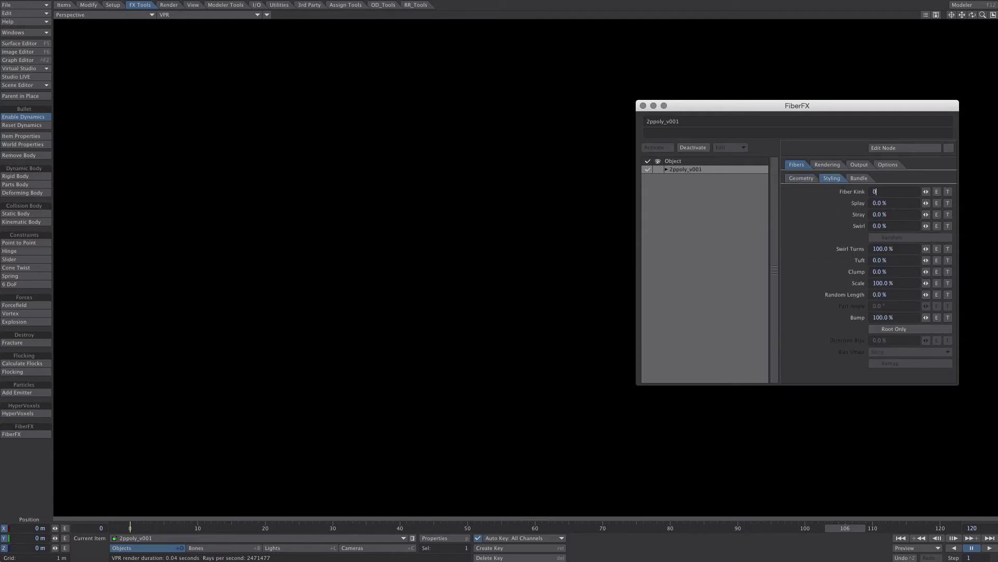
- Set the fiber colour mode to Textured and raise the ambient shading to 82%
left_click(827, 164)
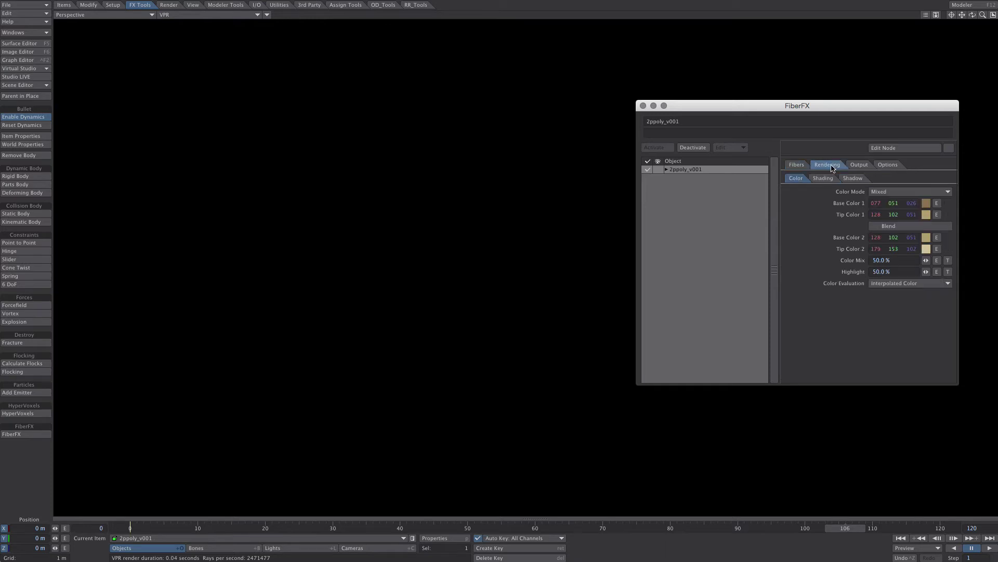
left_click(917, 193)
left_click(918, 201)
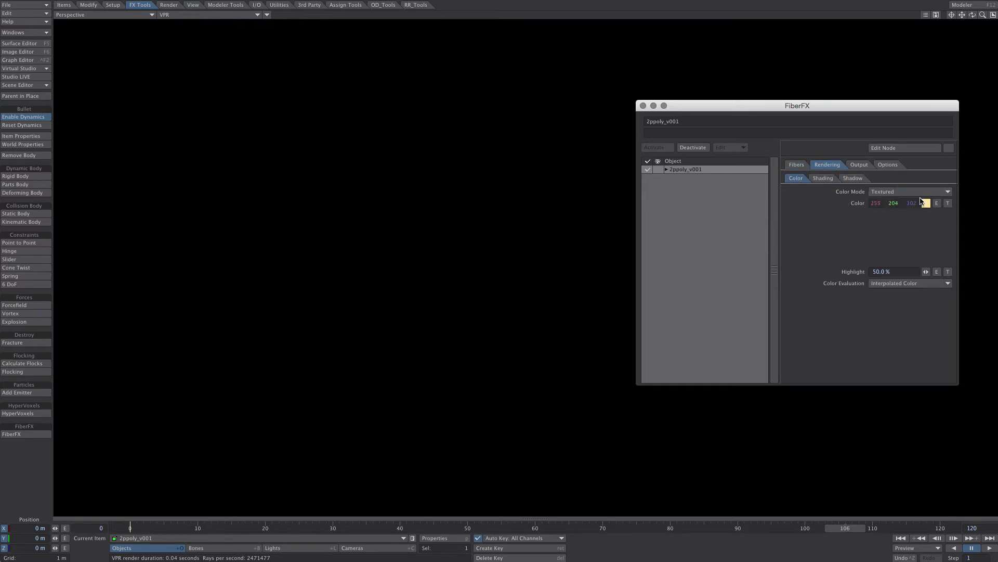
left_click(831, 178)
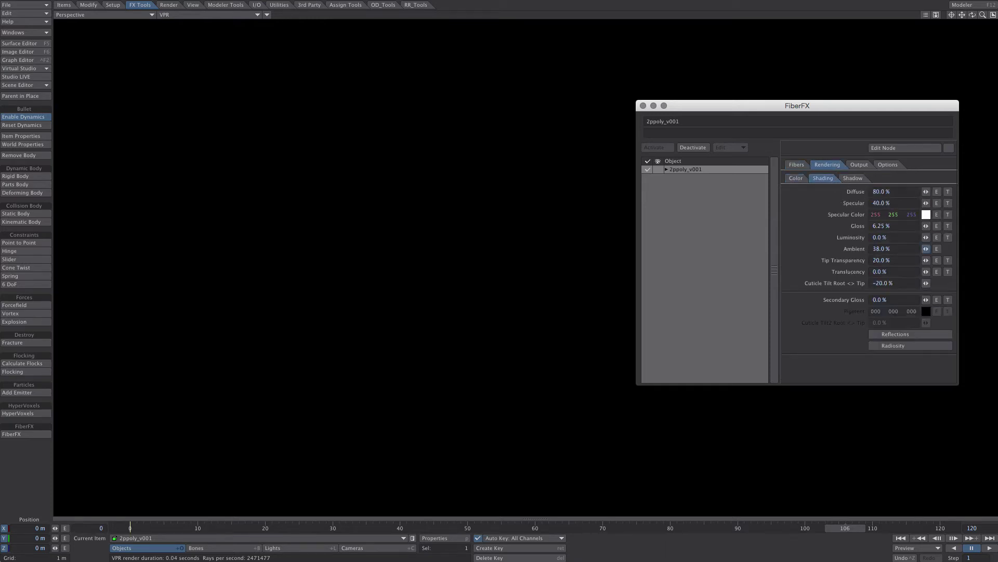
left_click_drag(926, 249, 933, 249)
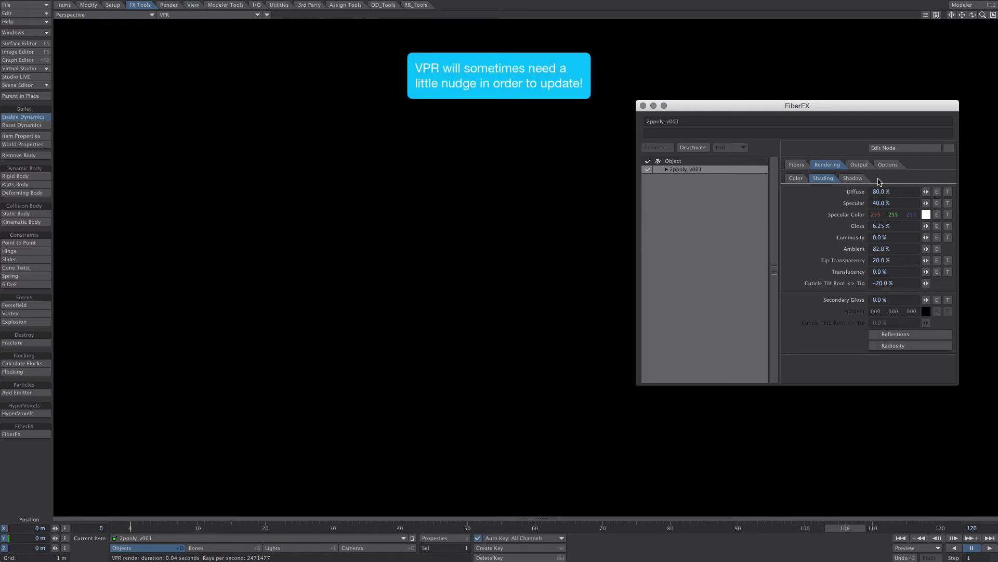
- Return to the fiber geometry settings and refresh the VPR preview by reselecting the viewport render mode
left_click(797, 164)
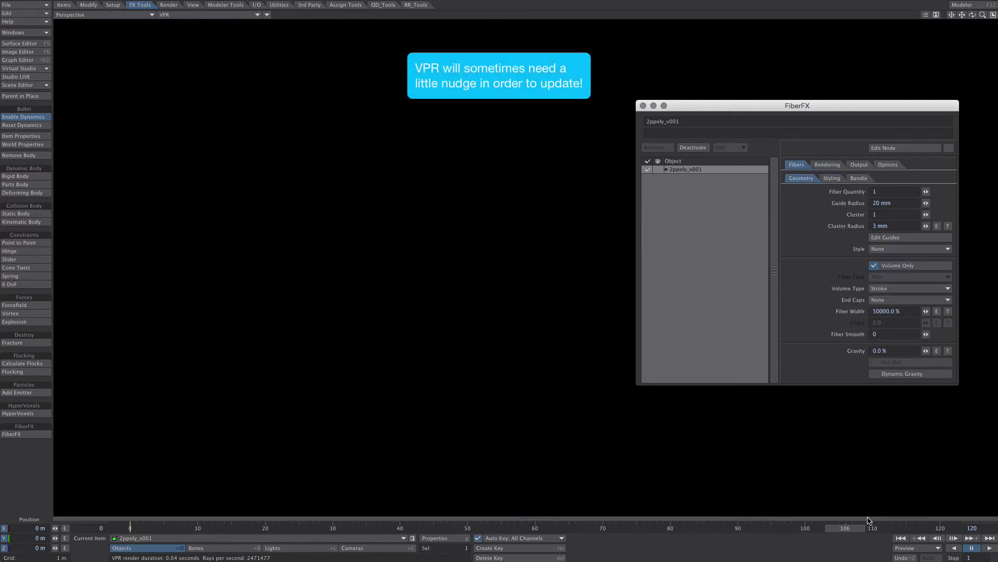
left_click(852, 529)
left_click(208, 14)
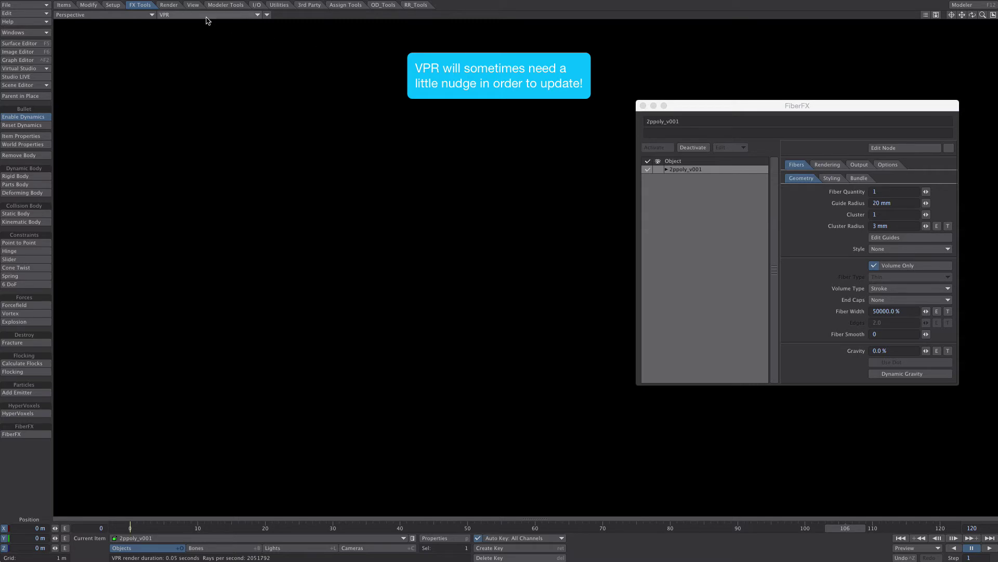
left_click(210, 11)
left_click(208, 14)
left_click(167, 22)
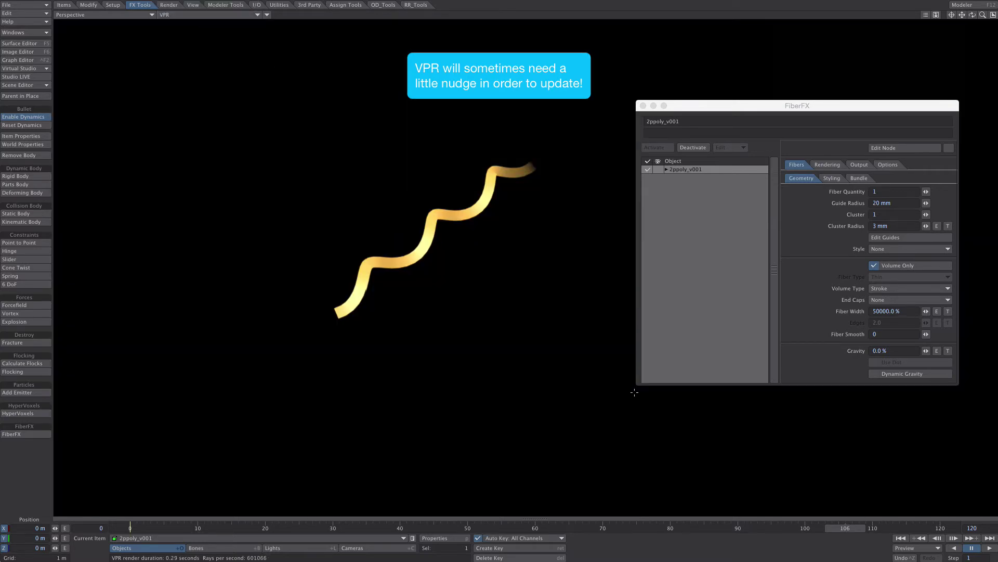
- Change the fiber's volume type to Solid
left_click(879, 289)
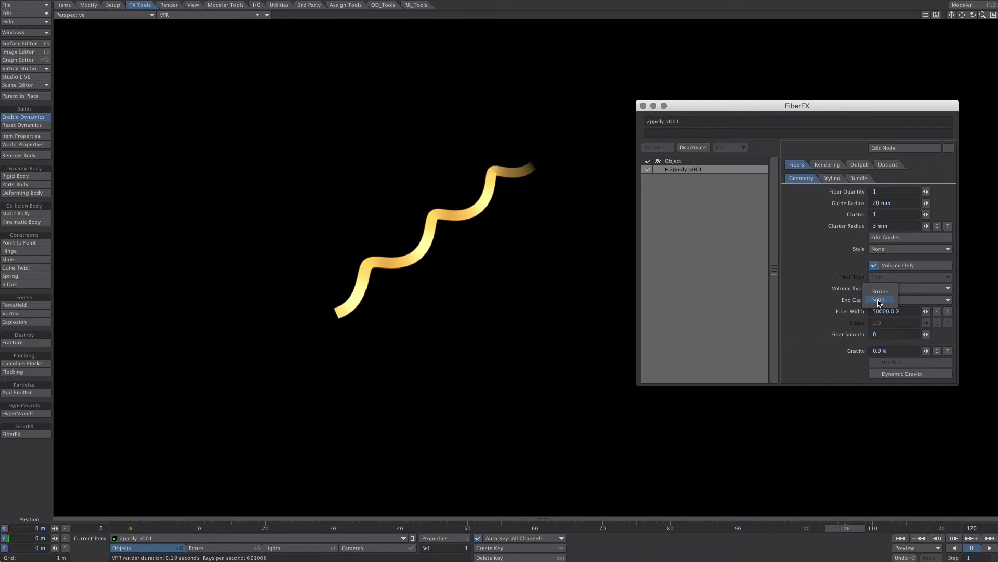
left_click(878, 300)
left_click(832, 491)
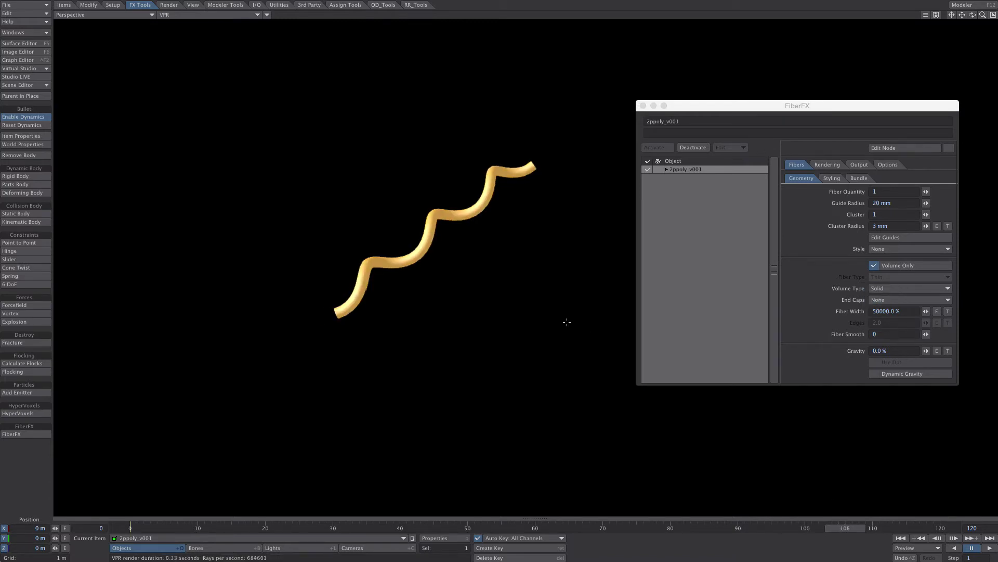
- Inspect the solid fiber's ends, rewind to frame 0, and play the animation briefly in VPR before pausing
left_click_drag(491, 279, 504, 213, "alt")
left_click_drag(460, 299, 476, 315, "alt")
left_click_drag(828, 524, 130, 528)
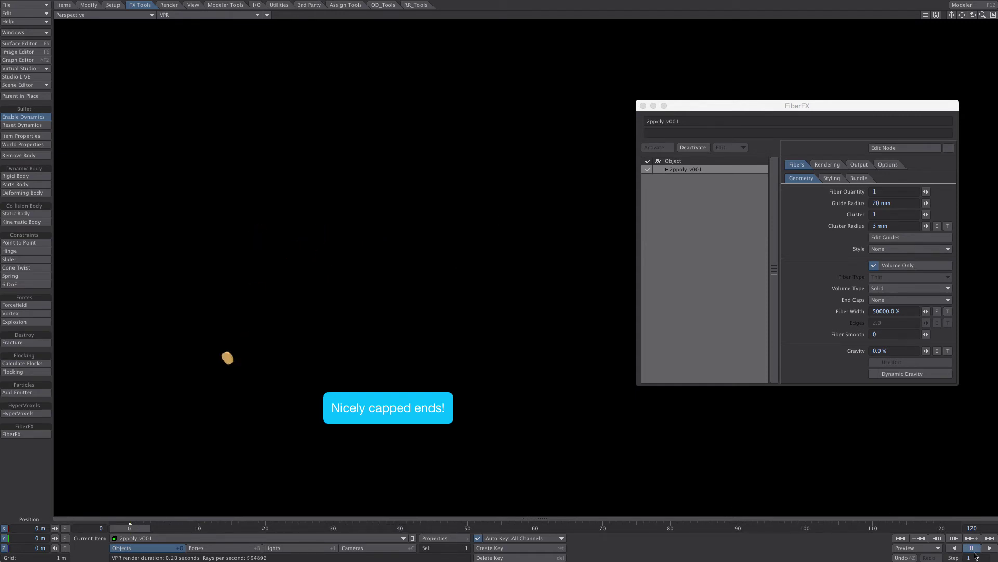
left_click(989, 548)
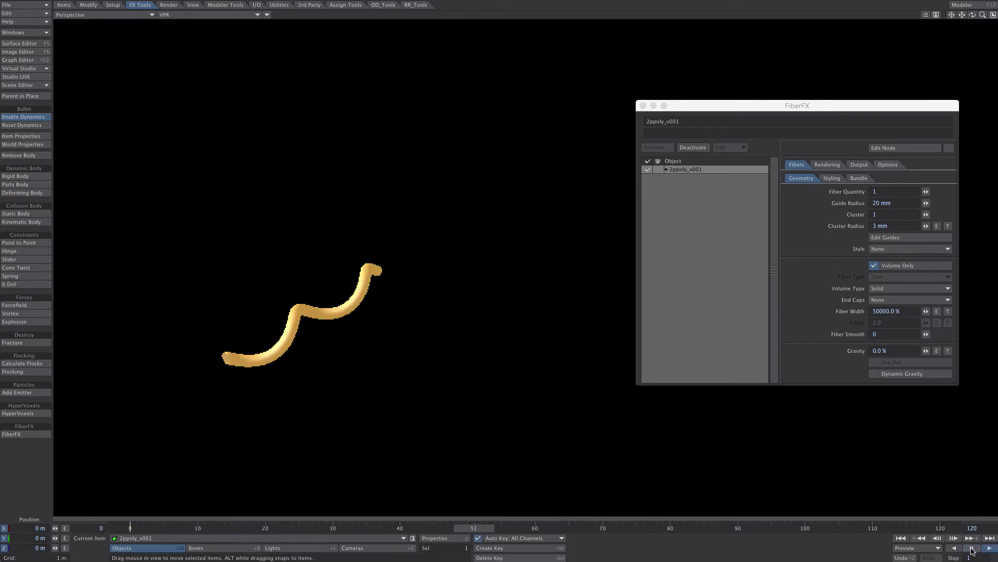
left_click(972, 549)
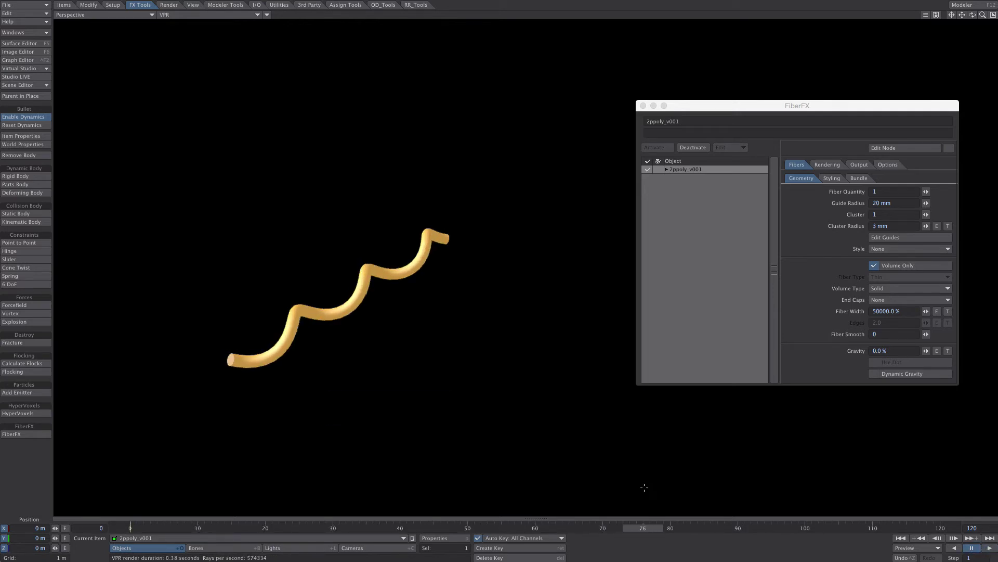
- At frame 80, texture the fiber width with a gradient layer that takes the chain weight map as its input
left_click_drag(642, 530, 670, 530)
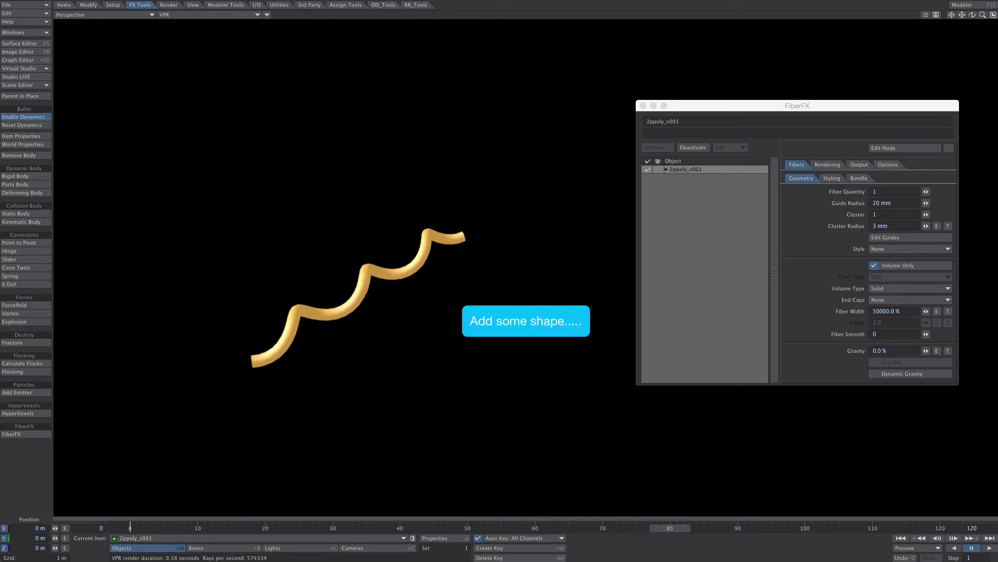
left_click(949, 312)
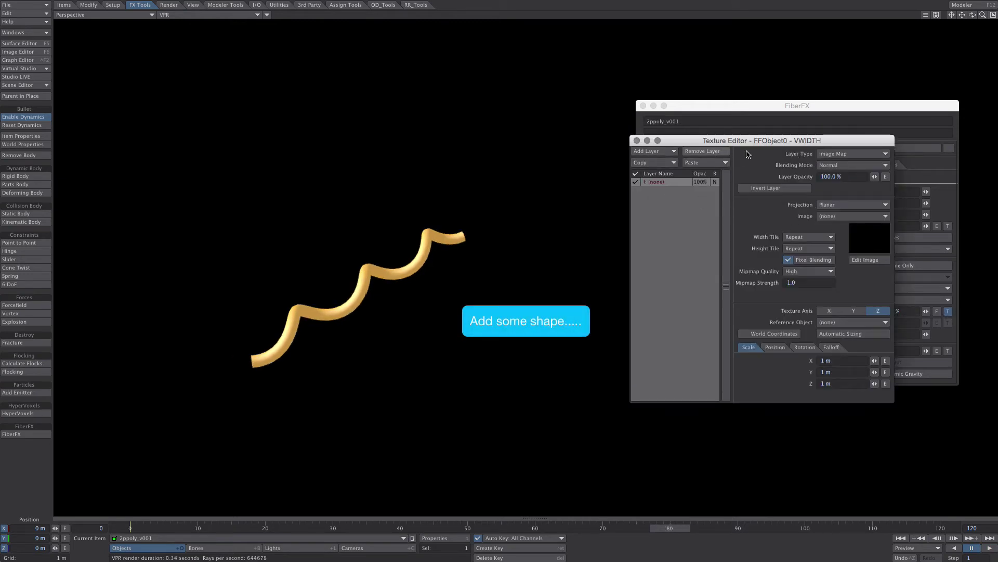
left_click(848, 154)
left_click(840, 169)
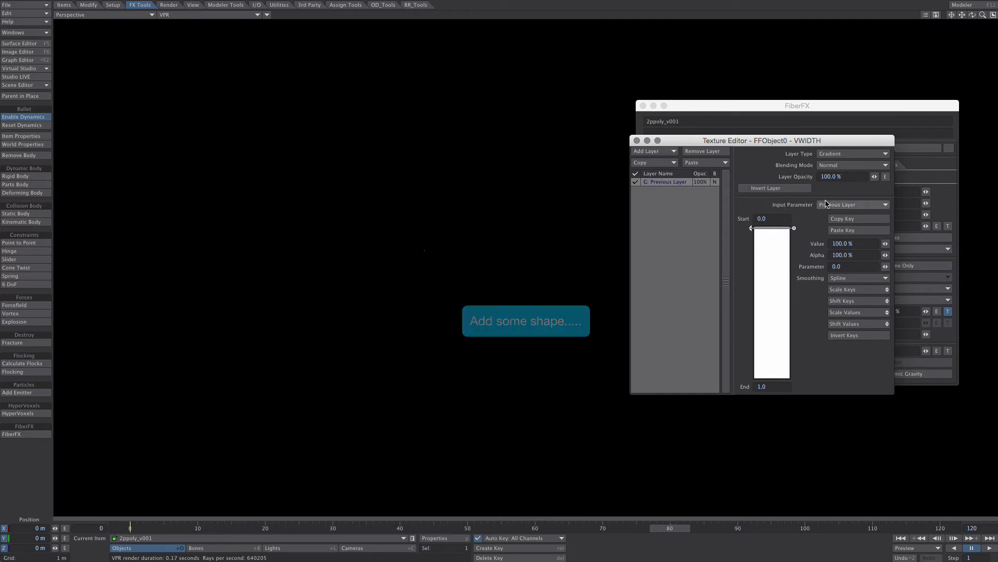
left_click(853, 205)
left_click(827, 289)
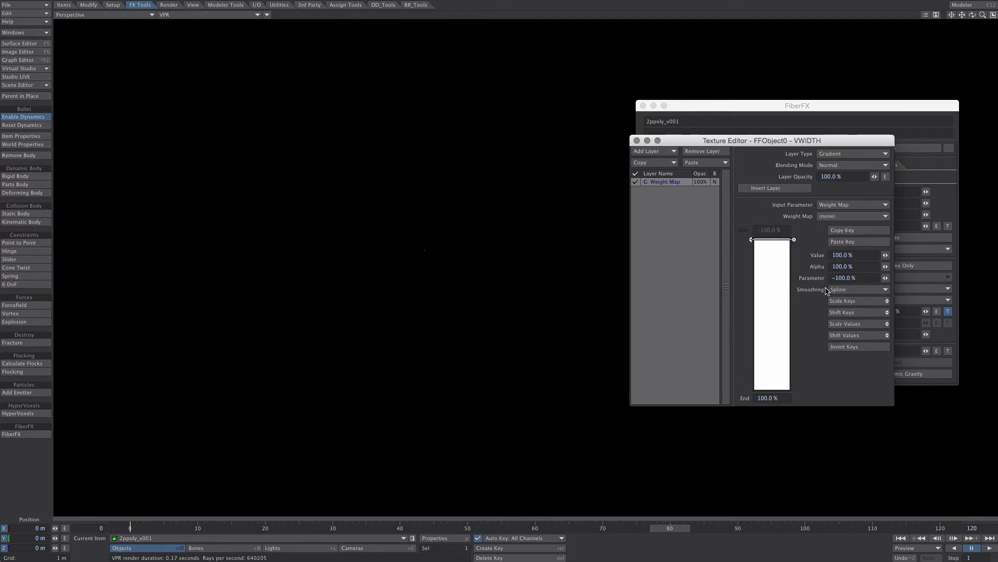
left_click(827, 216)
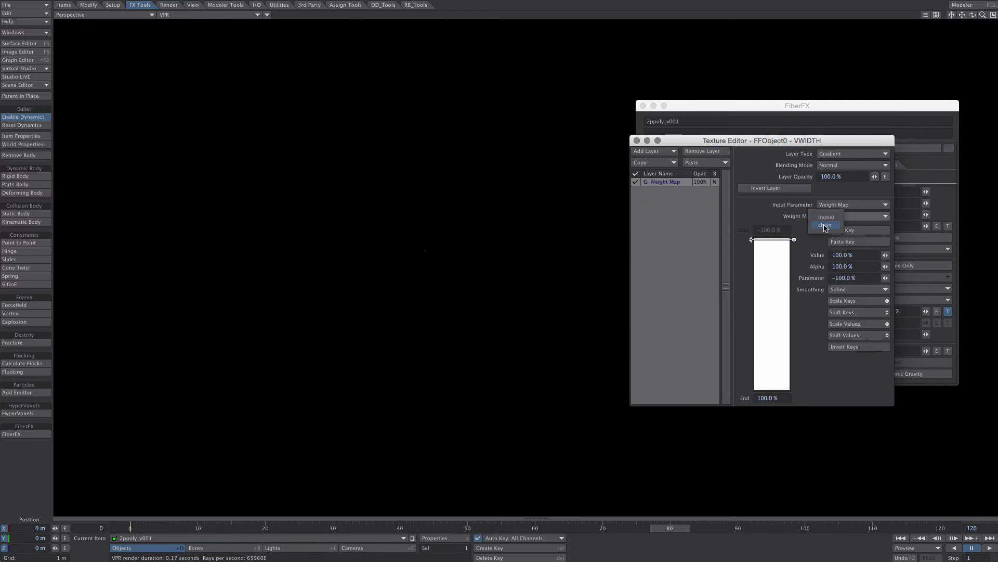
left_click(826, 228)
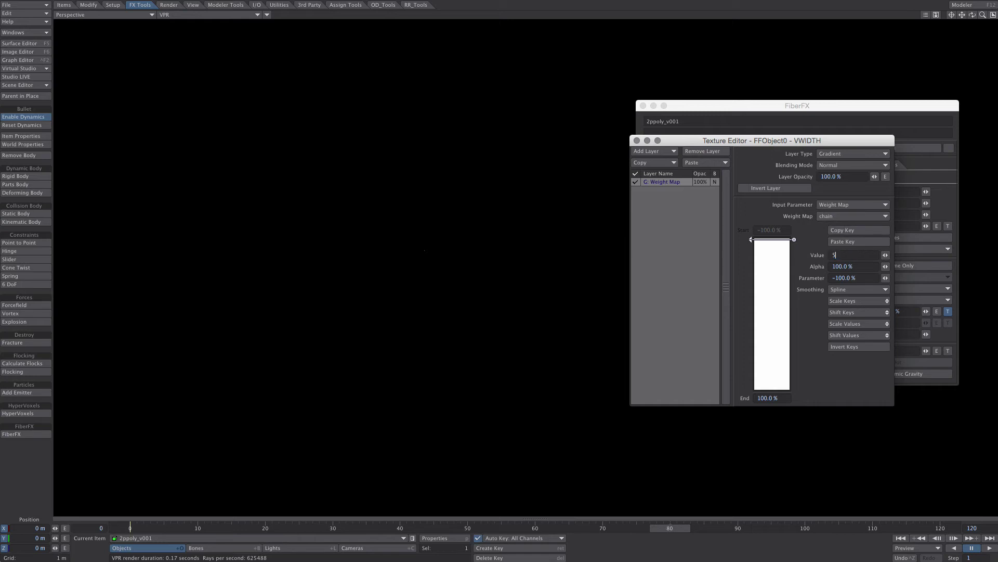
- Set the width gradient's first key to 50000% and add a key at the 100% end with a value of 1000%
key("Tab")
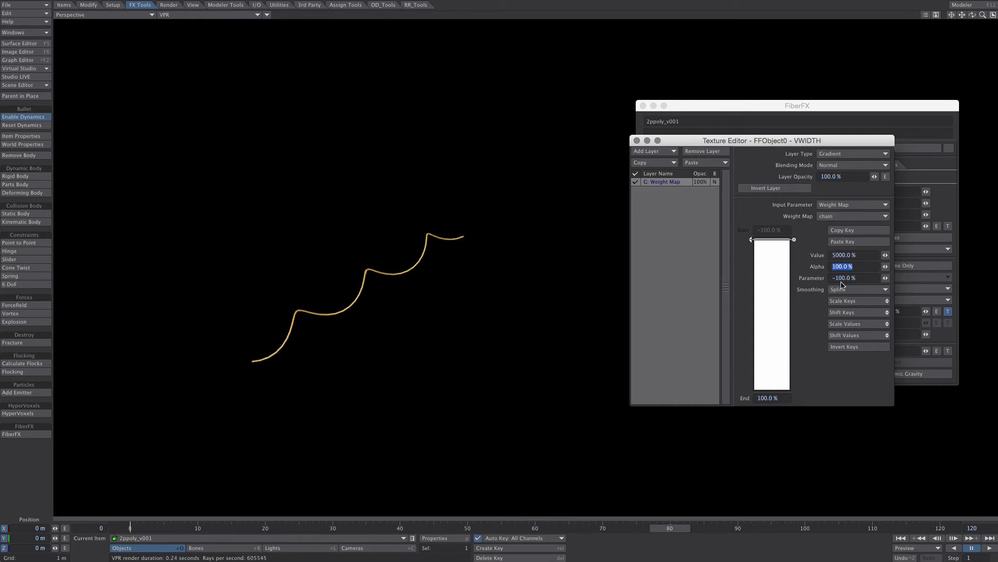
type("0")
key("Tab")
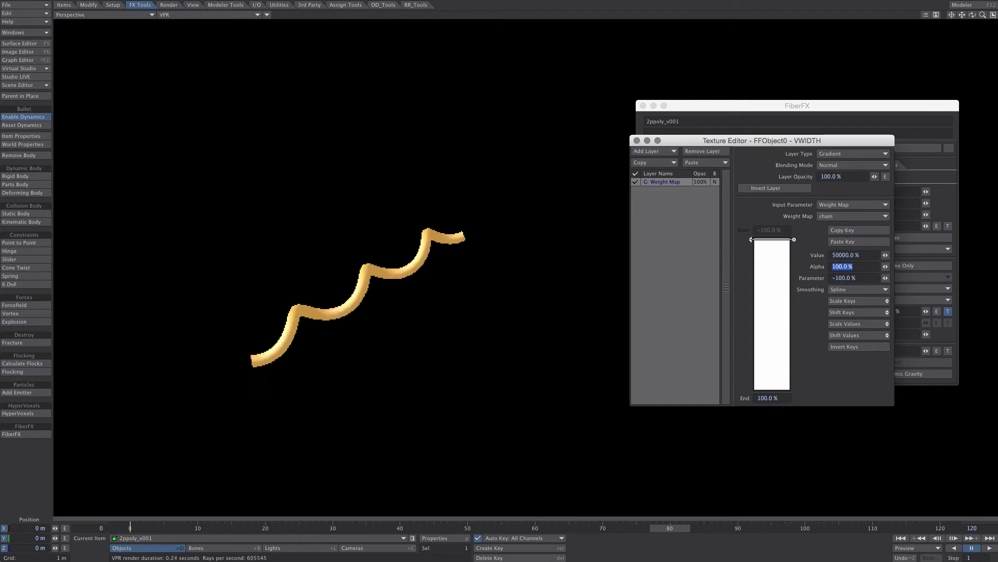
left_click(762, 369)
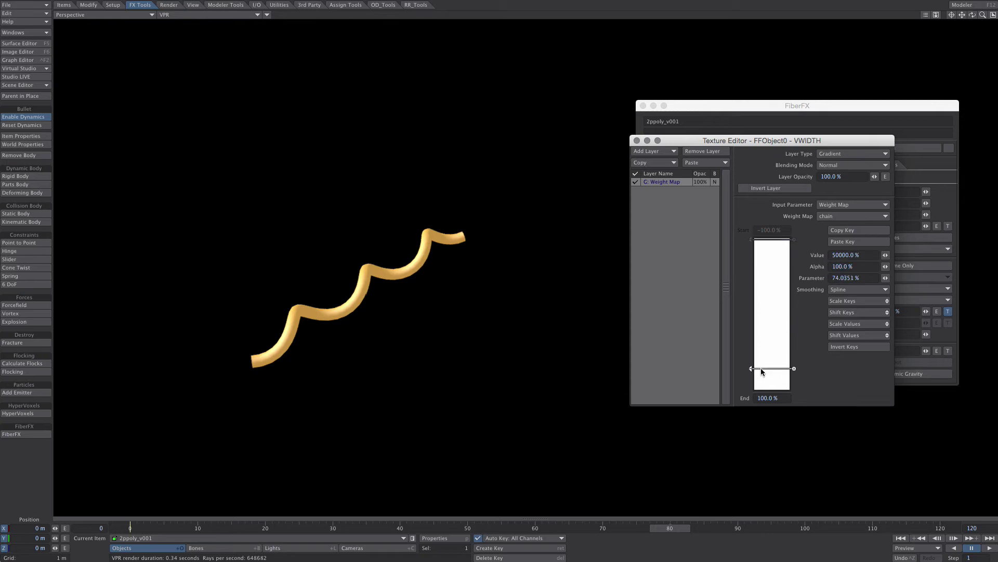
left_click_drag(762, 369, 759, 399)
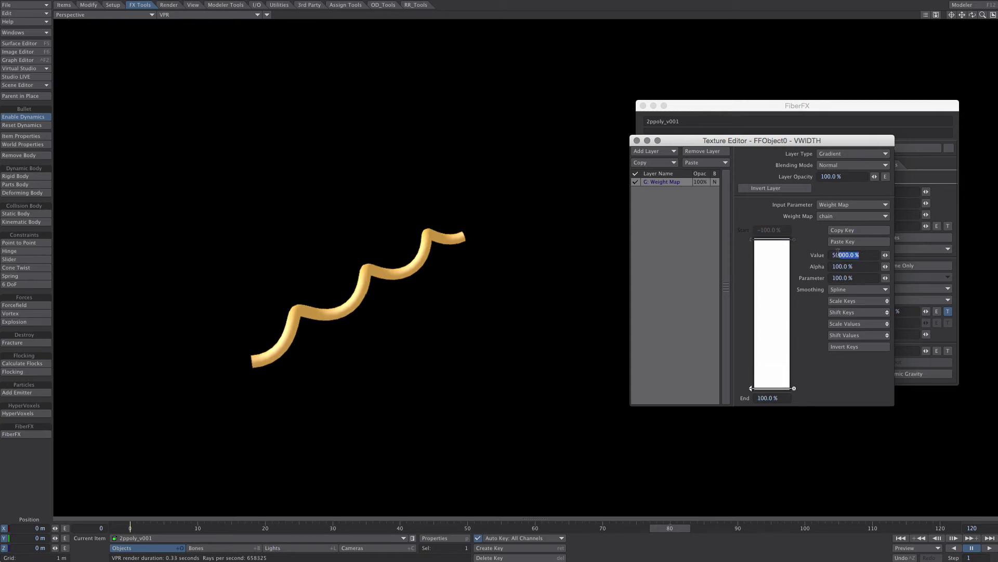
type("1000")
key("Tab")
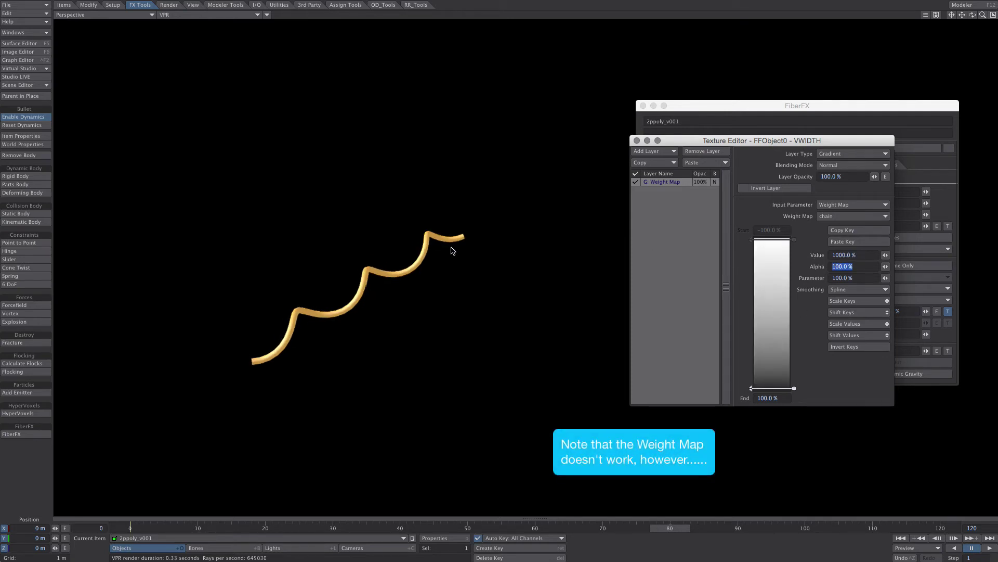
- Change the width gradient's input parameter to Fiber V and invert its keys
left_click(821, 217)
left_click(822, 216)
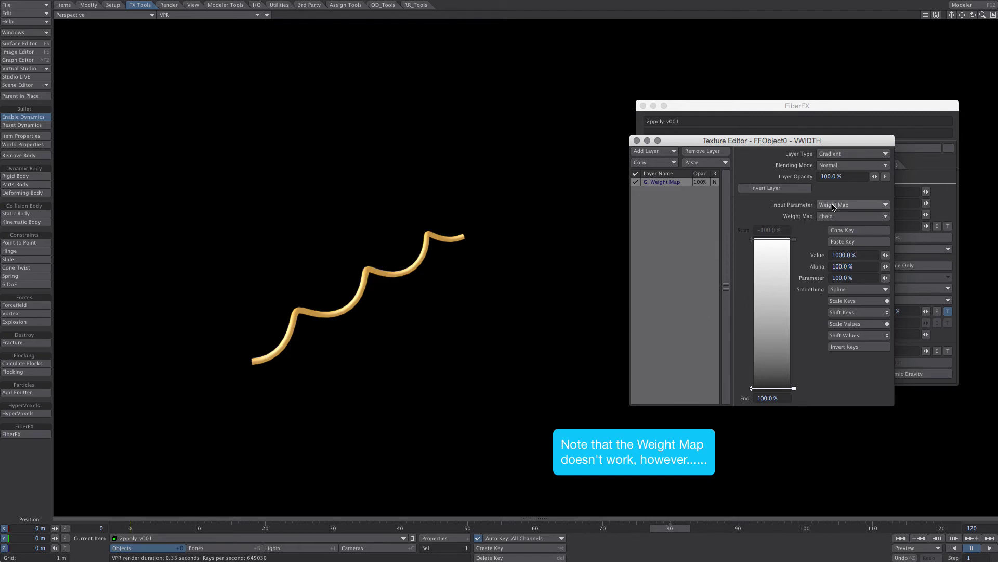
left_click(833, 206)
left_click(836, 128)
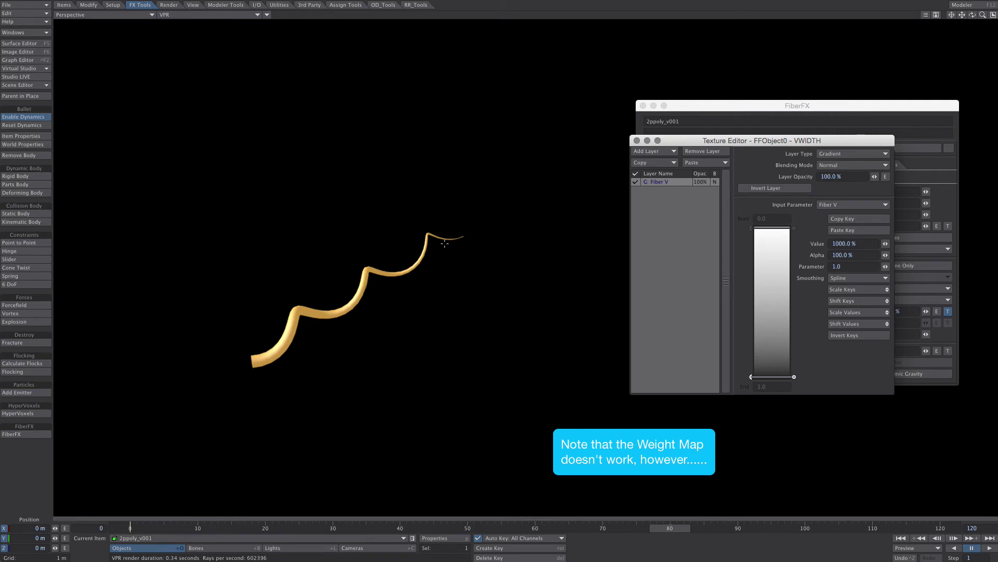
left_click(833, 336)
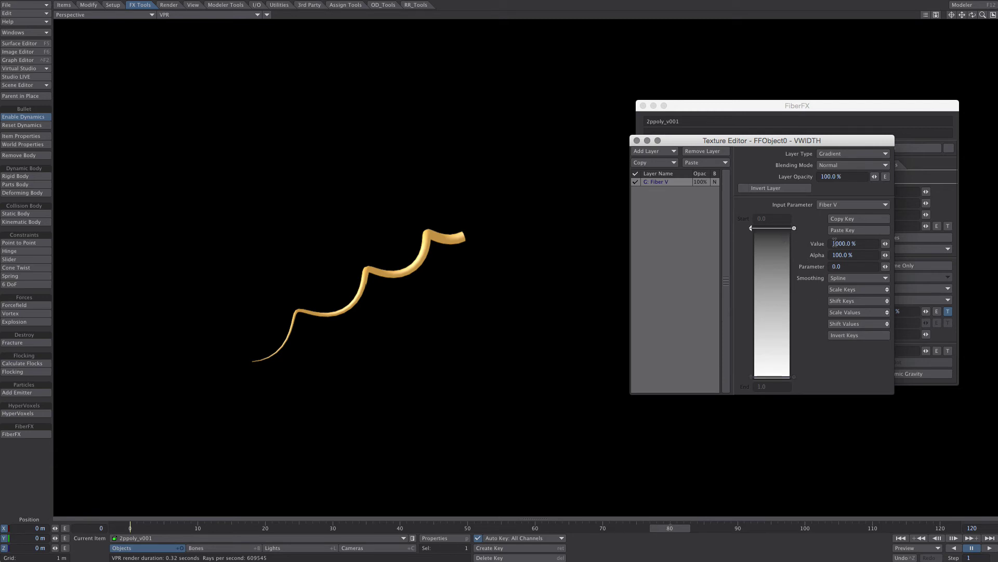
- Set the value of the width gradient's end key to 100000%
left_click(760, 377)
type("0")
key("Tab")
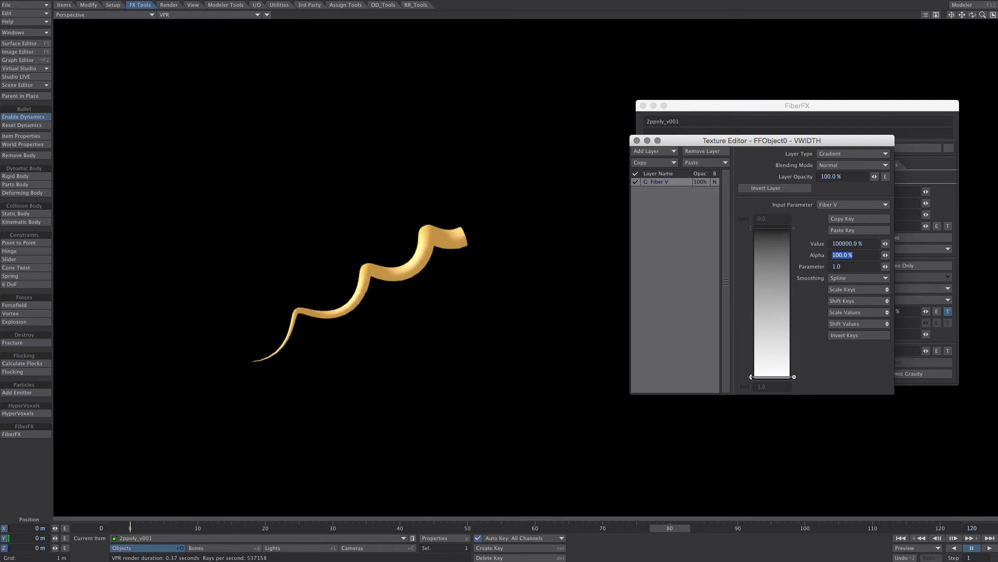
- Add a gradient key before the end, reduce the end key to 0%, and shift the added key to about parameter 0.73
left_click(765, 352)
left_click(751, 377)
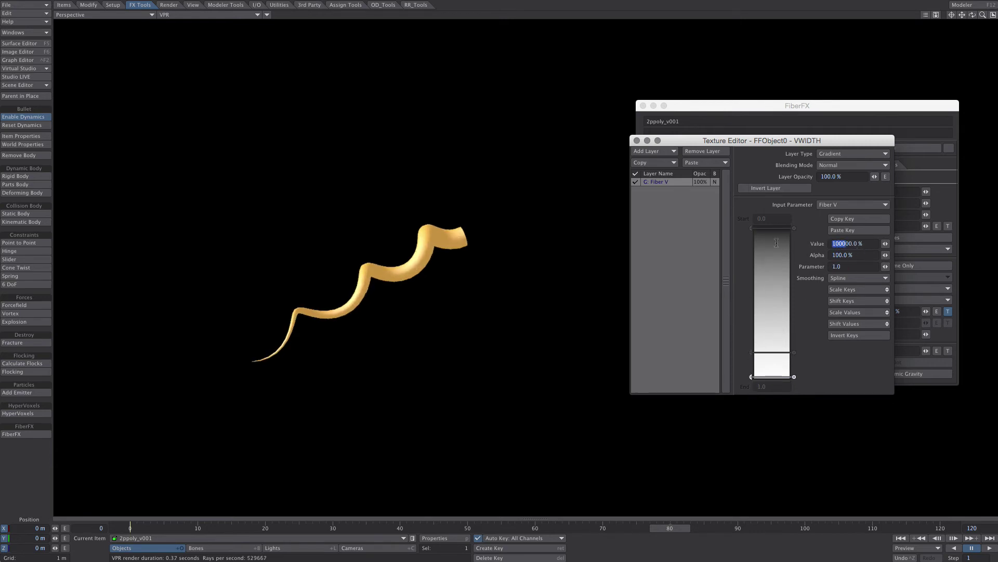
key("Tab")
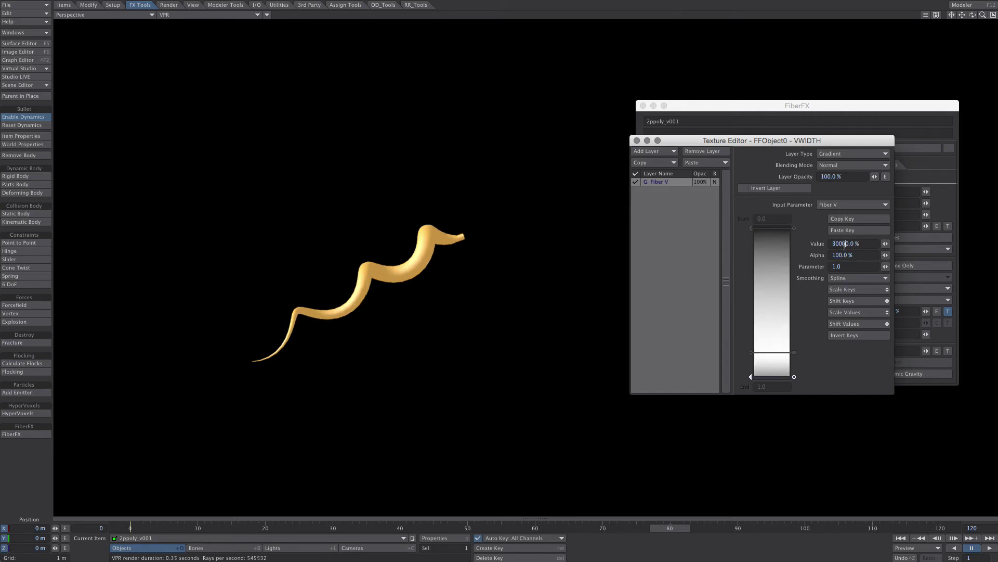
type("0")
key("Tab")
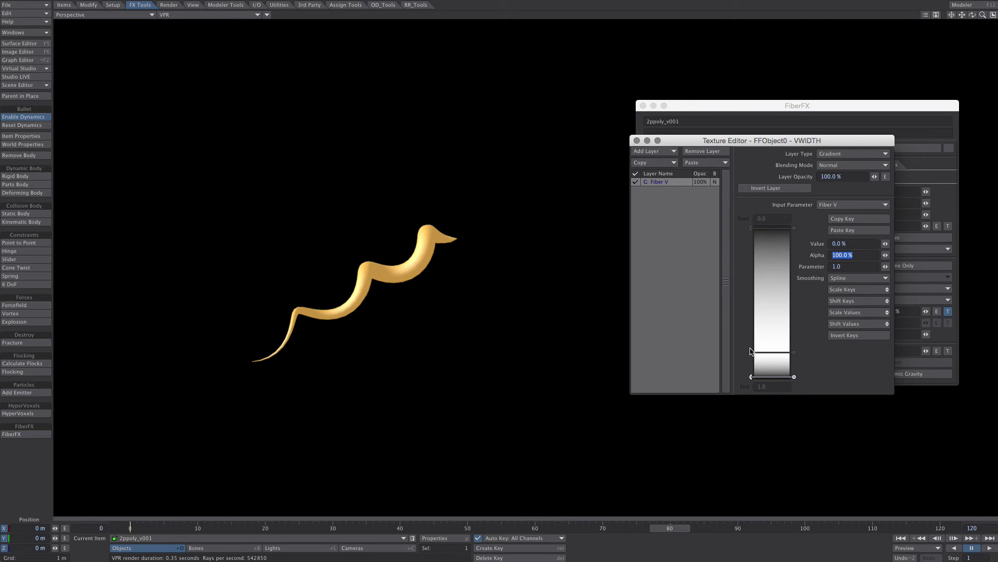
left_click_drag(751, 352, 755, 338)
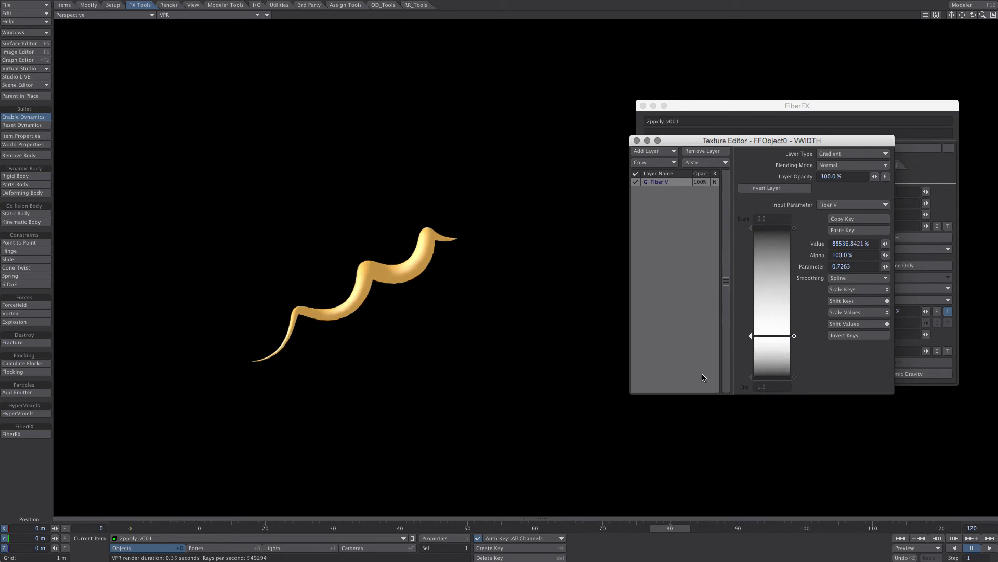
left_click_drag(668, 531, 811, 530)
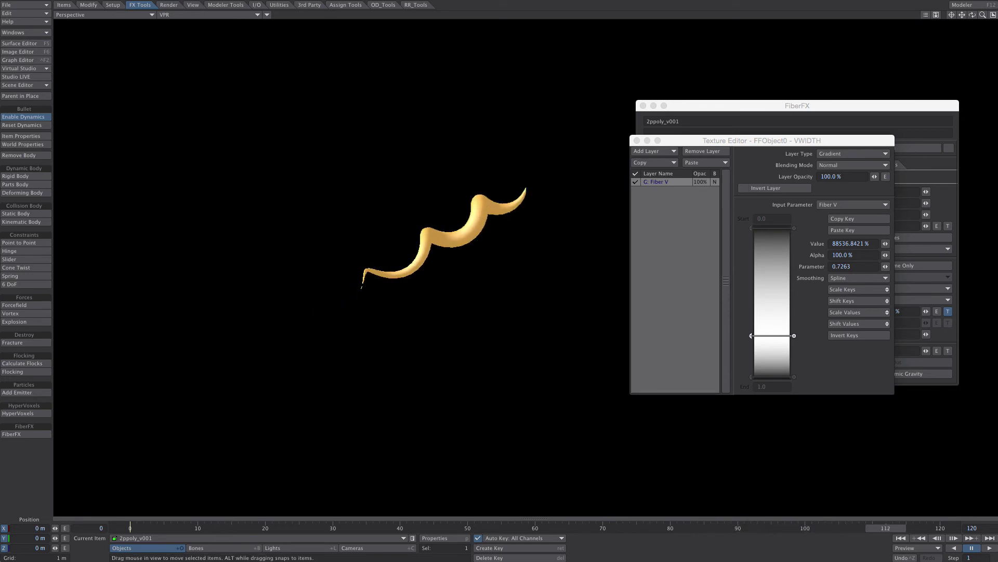
- Close the width texture, set Fiber Smooth to 3, and scrub the animation to check the tapered strand
left_click(637, 140)
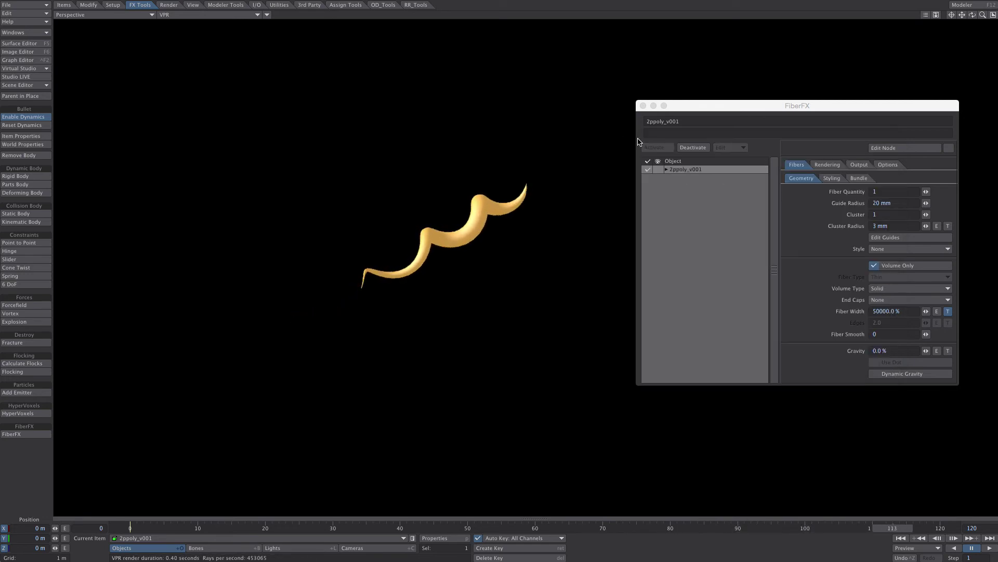
left_click(797, 165)
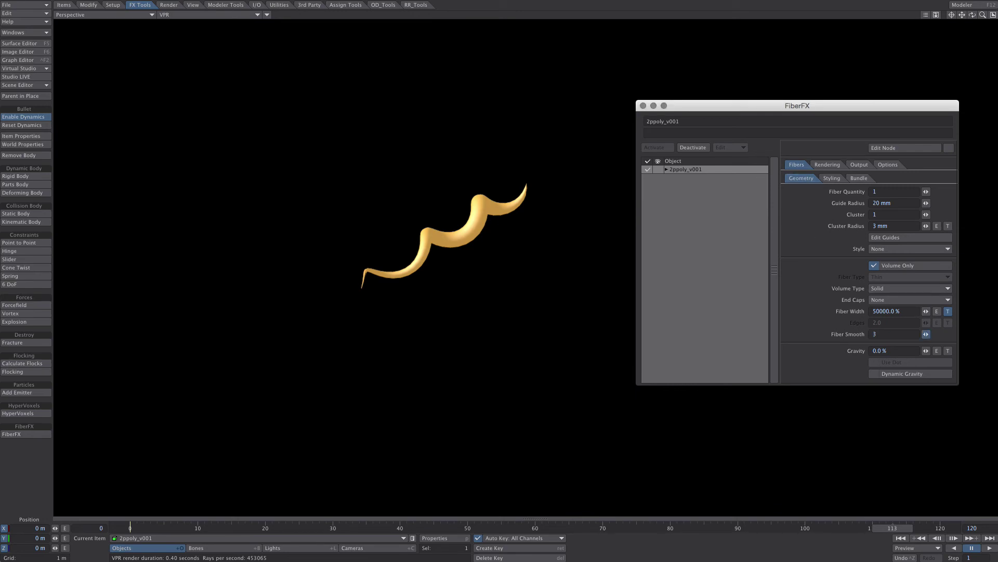
left_click_drag(887, 524, 157, 526)
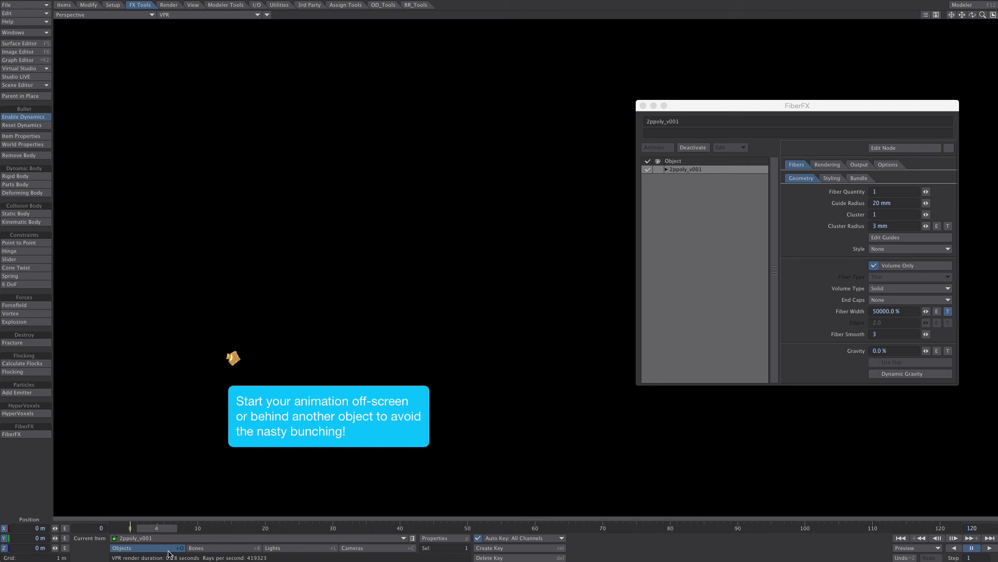
left_click_drag(156, 527, 575, 527)
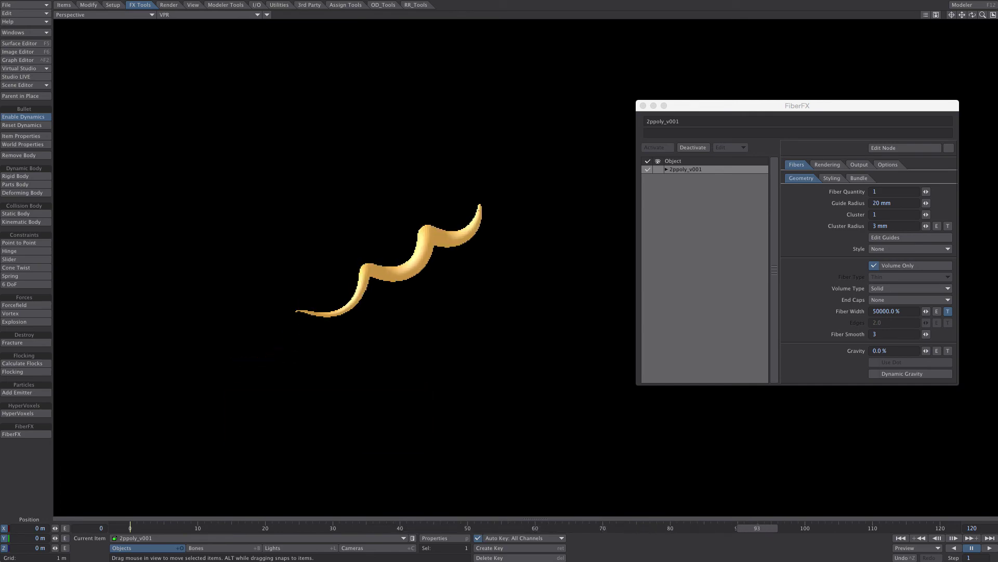
- Switch to Modeler and place a pasted copy of the two-point polygon chain away from the original
key("F12")
key("space")
mouse_move(304, 175)
right_mouse_down()
mouse_move(277, 171)
mouse_move(304, 175)
right_mouse_up()
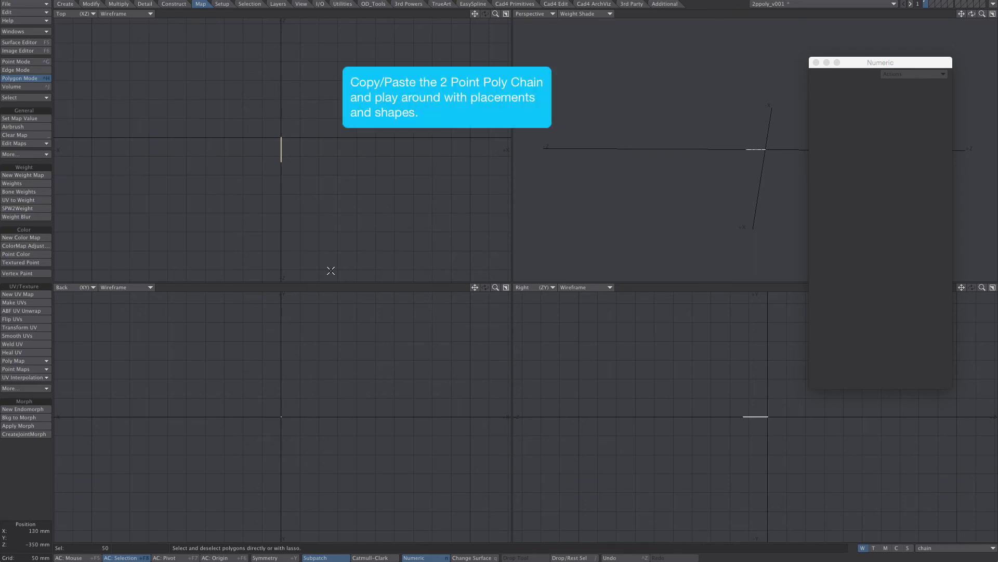
left_click_drag(359, 424, 111, 428, "ctrl+alt")
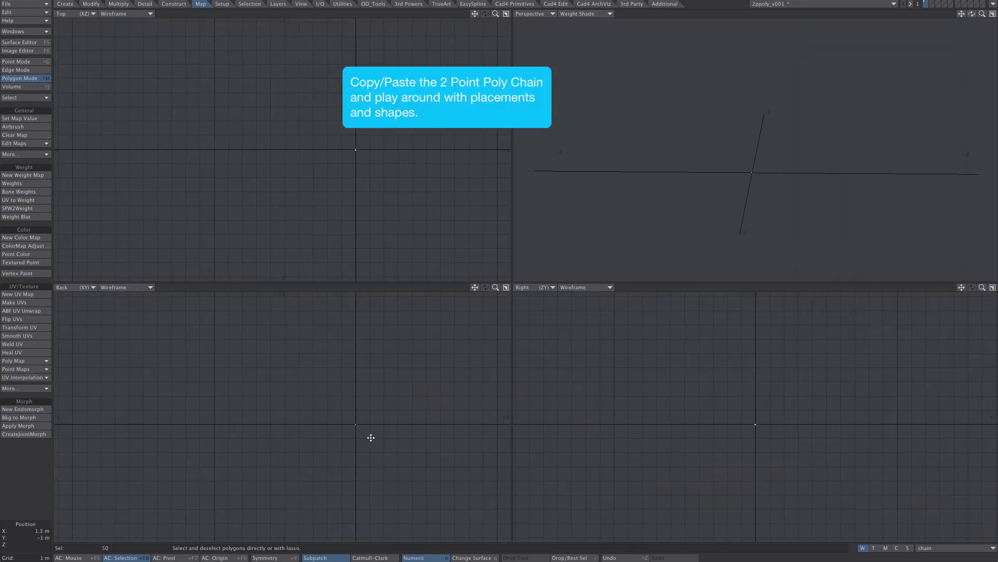
left_click_drag(370, 437, 314, 428, "alt")
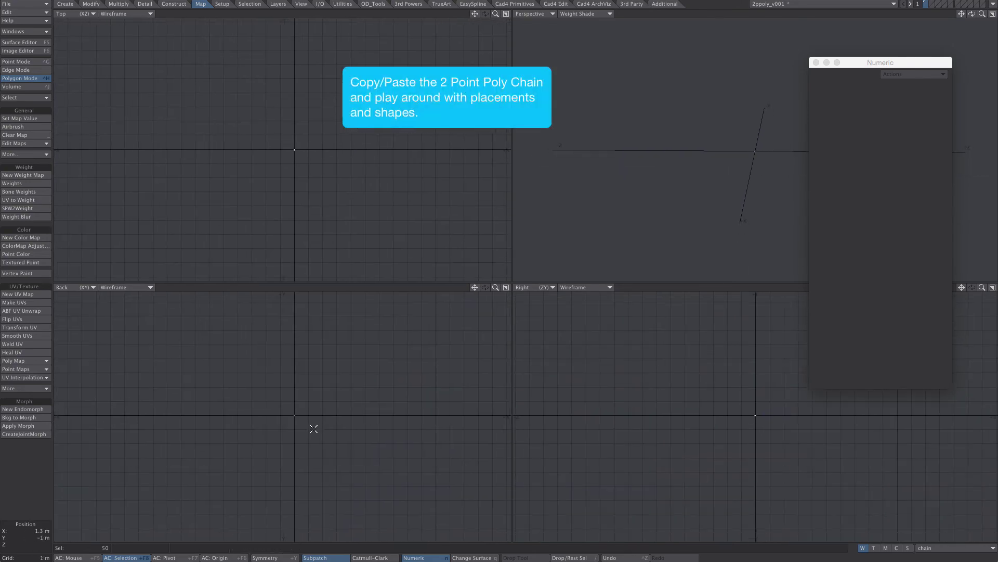
key("t")
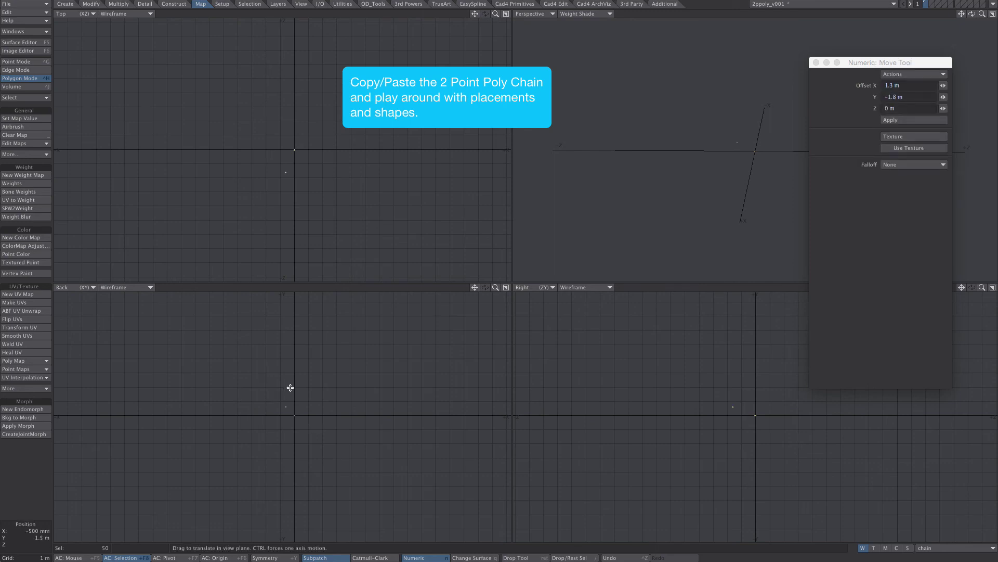
- Rotate the copied chain about -1631° around Z at the origin with Weight Map falloff, and scrub the resulting spiral in Layout
key("y")
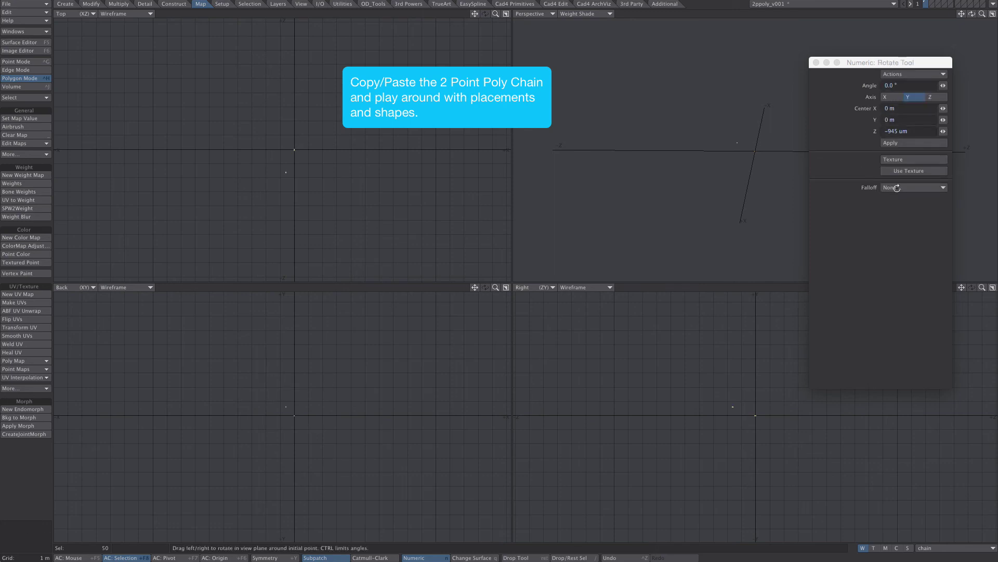
left_click(897, 189)
left_click(890, 239)
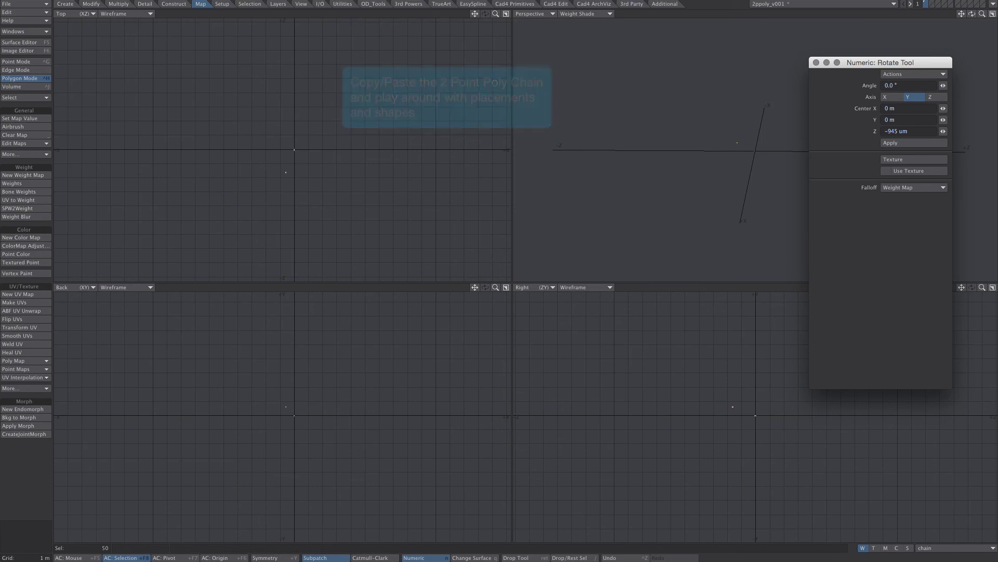
left_click(216, 557)
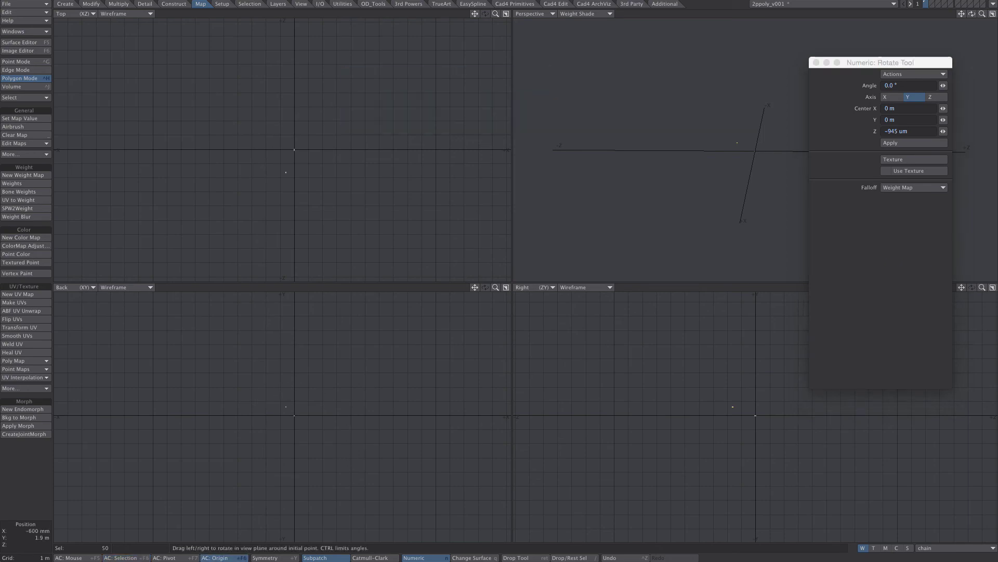
left_click_drag(286, 389, 67, 389)
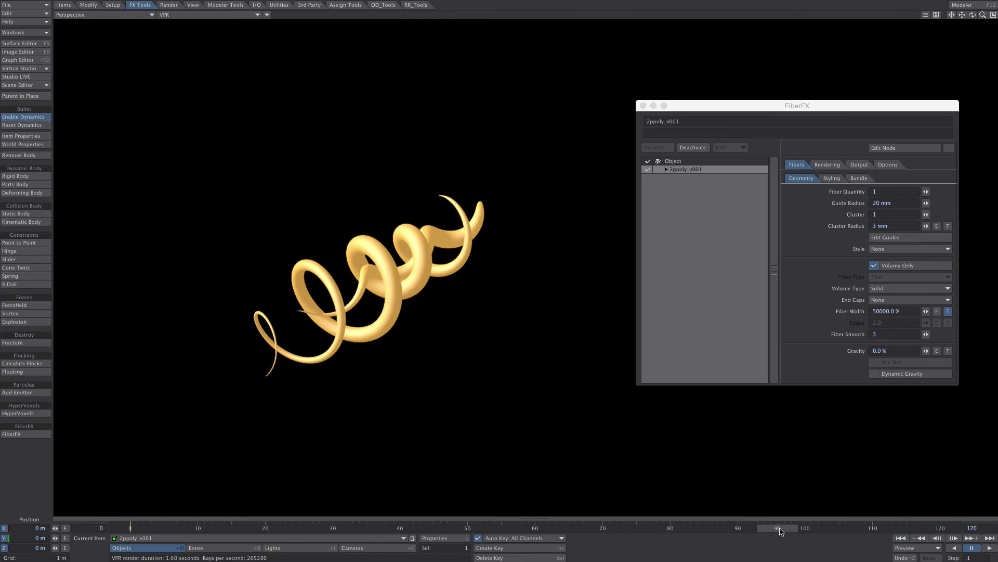
left_click_drag(780, 530, 650, 529)
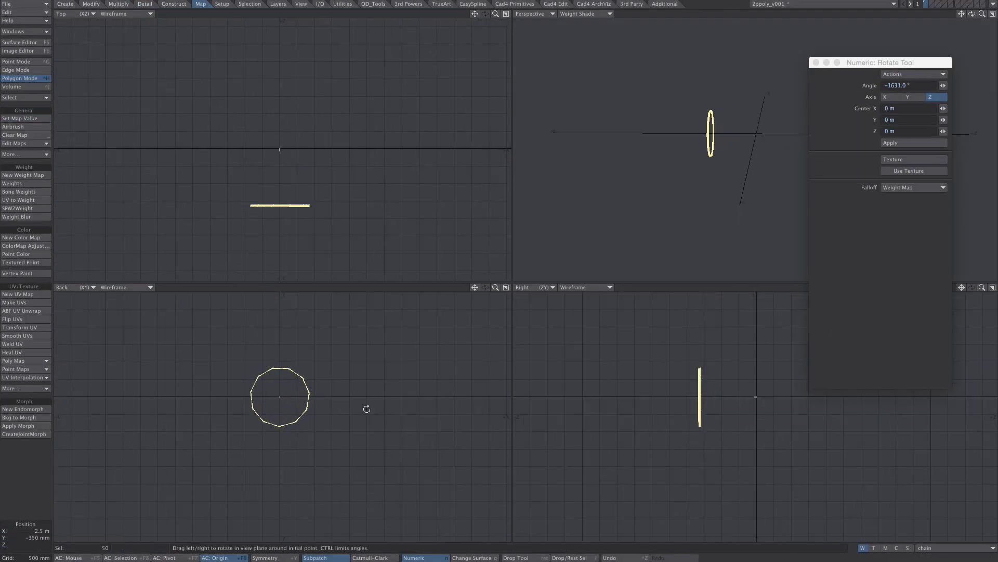
- Stretch the coiled chain in Modeler to about 38% around its own centre without falloff, and scrub the animation in Layout
key("h")
left_click(137, 556)
left_click_drag(148, 518, 69, 517, "ctrl")
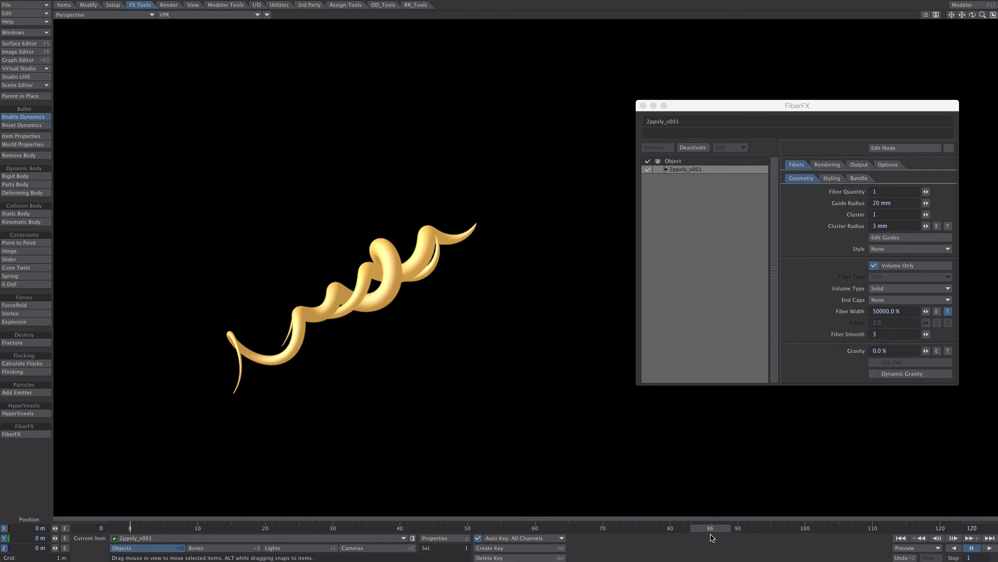
left_click_drag(712, 537, 845, 533)
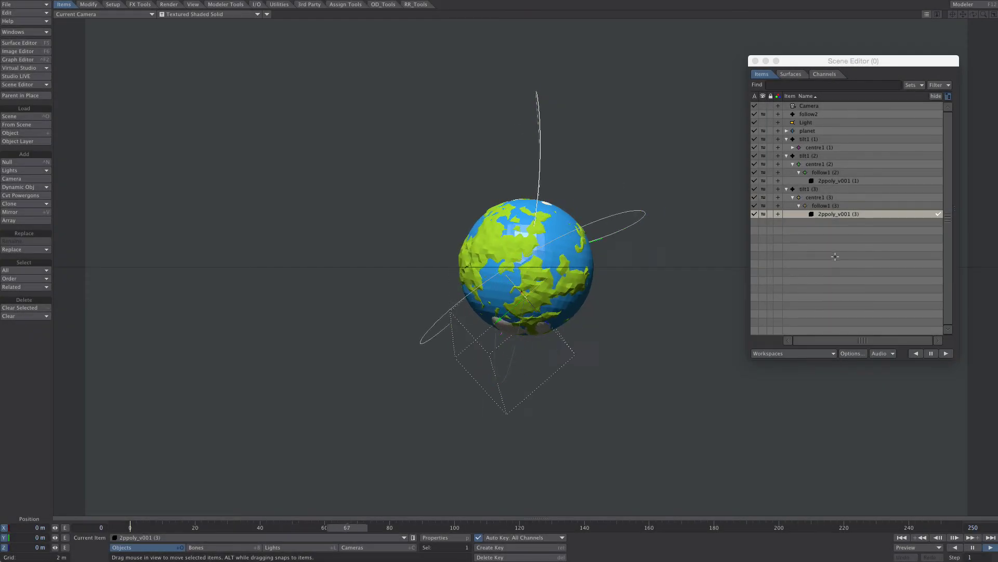
- Examine the planet scene's parented 2ppoly_v001 (3) chain during playback from the camera and perspective views
left_click(226, 547)
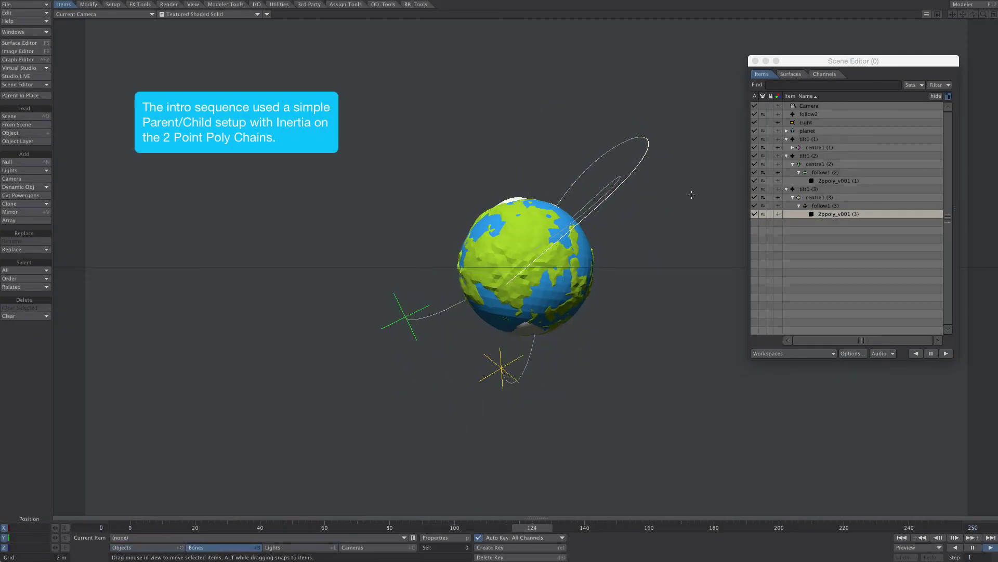
left_click(818, 215)
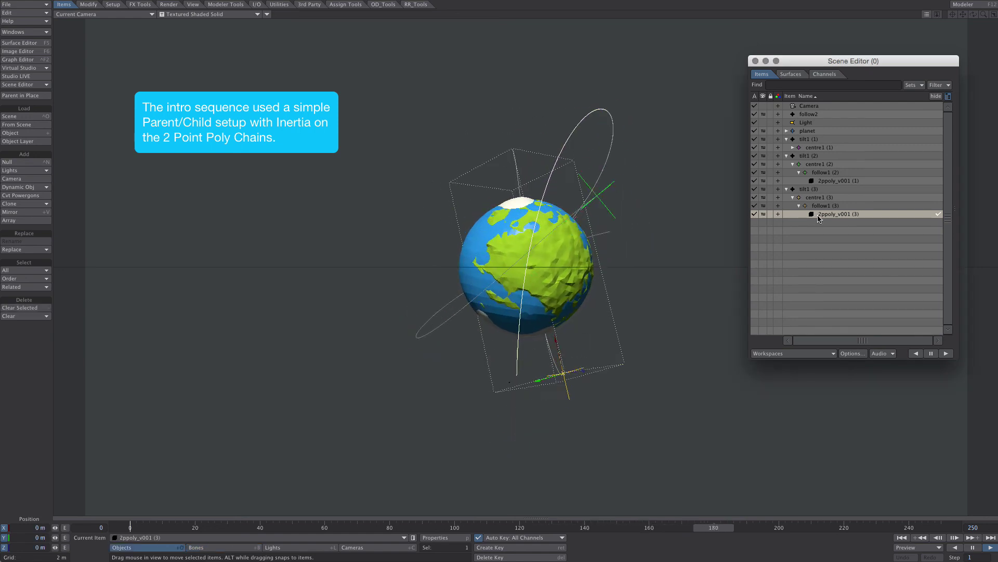
key("p")
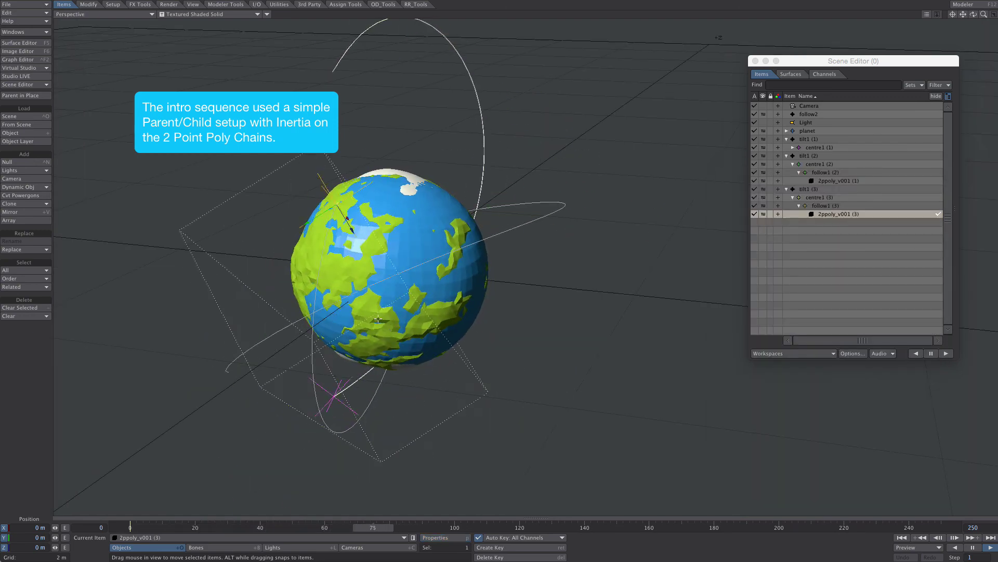
key("shift+b")
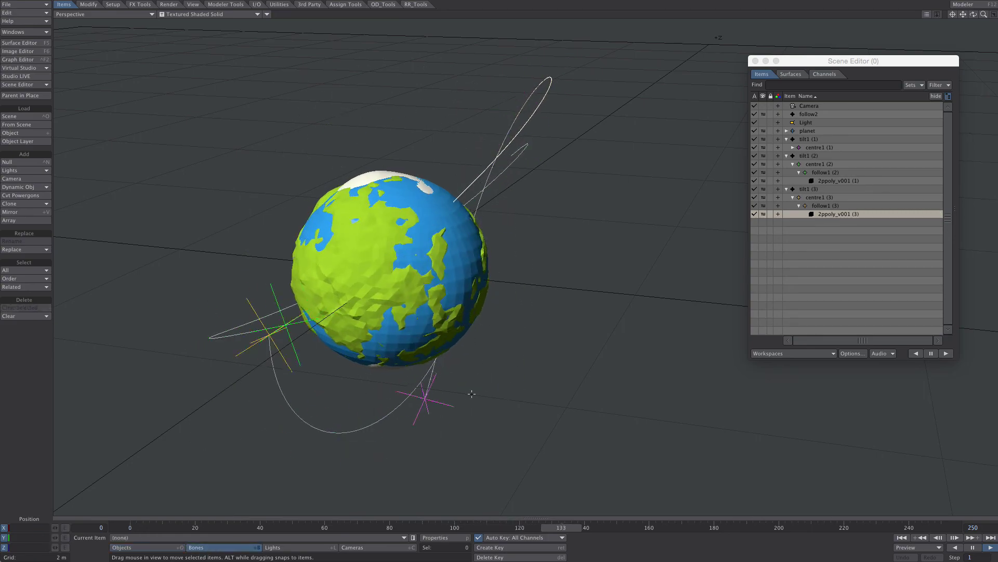